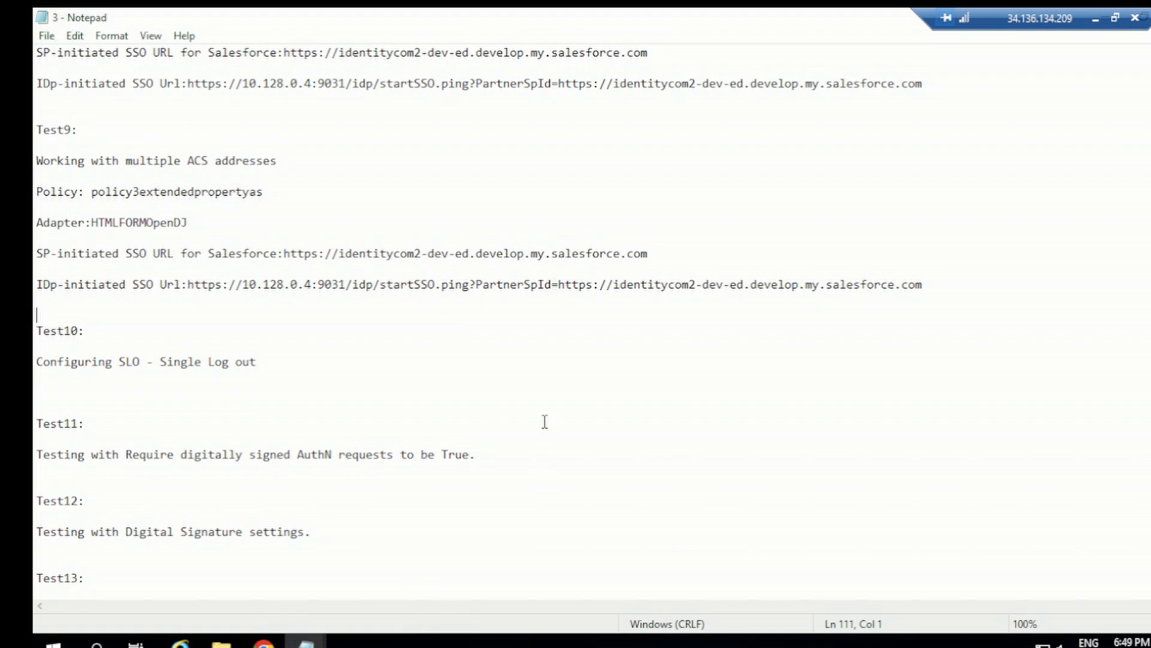
- Switch to the PingFederate console in Chrome and open the Assertion Consumer Service URL settings of the Salesforce SP connection
click(264, 641)
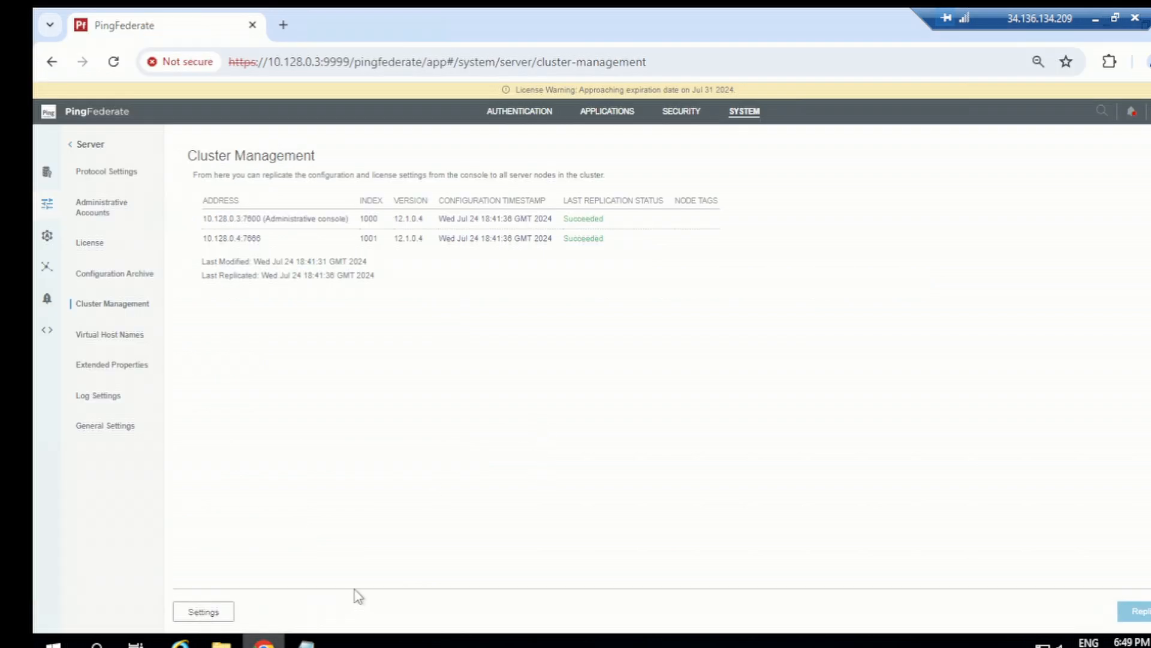
click(618, 120)
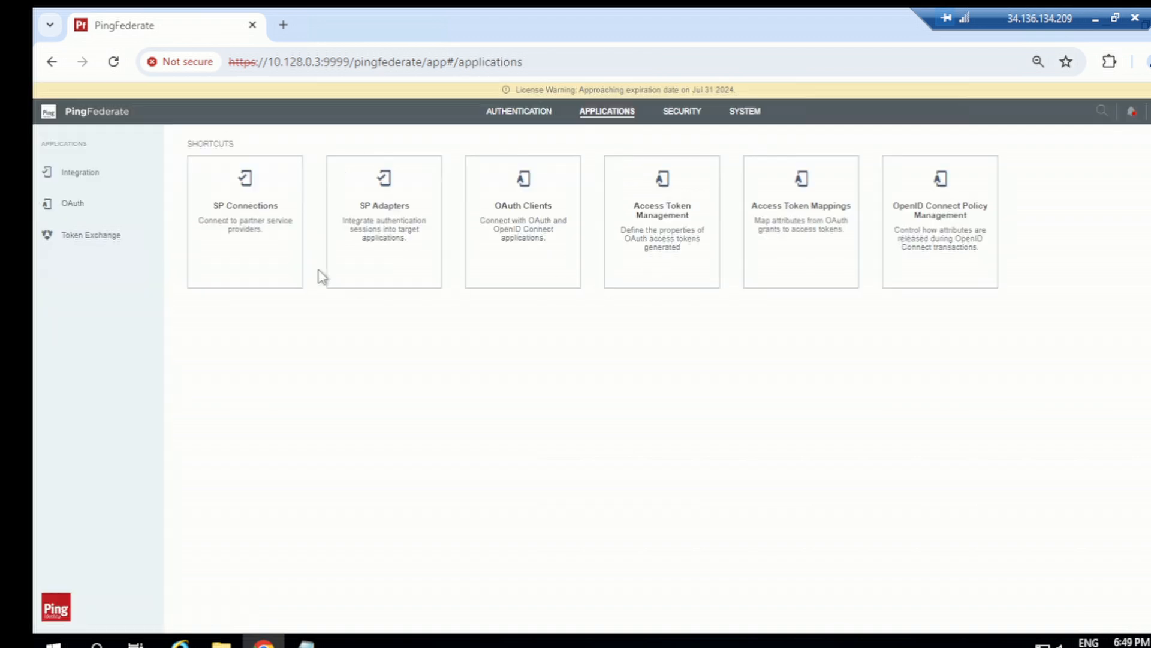
click(257, 231)
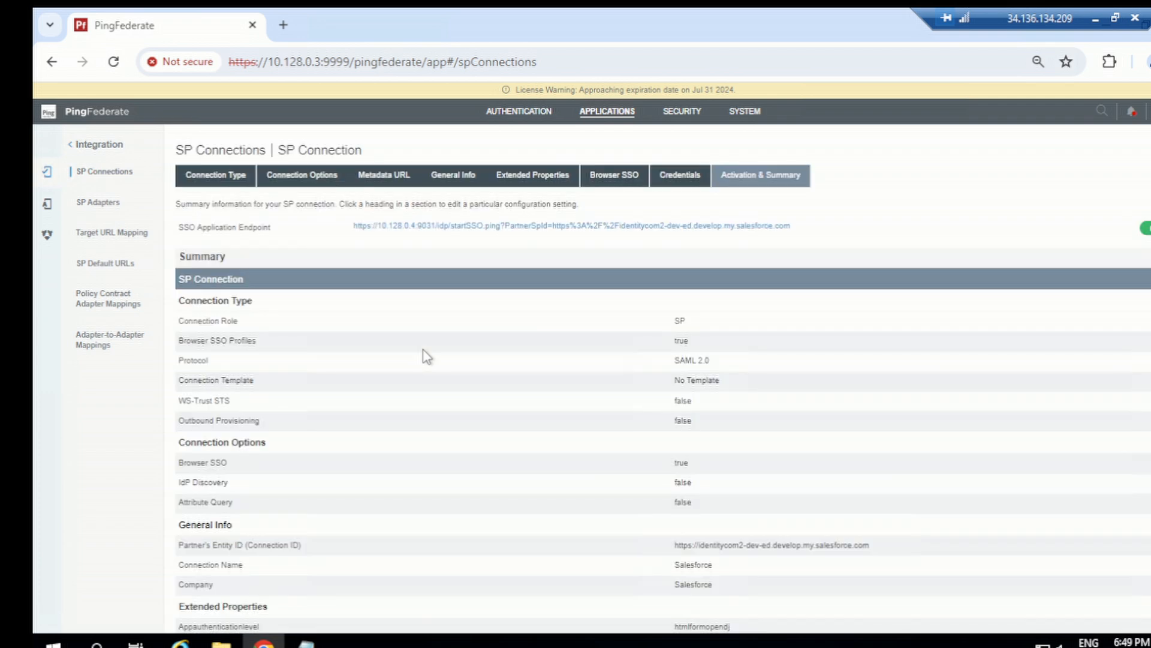
scroll(427, 420, down, 10)
scroll(427, 440, down, 9)
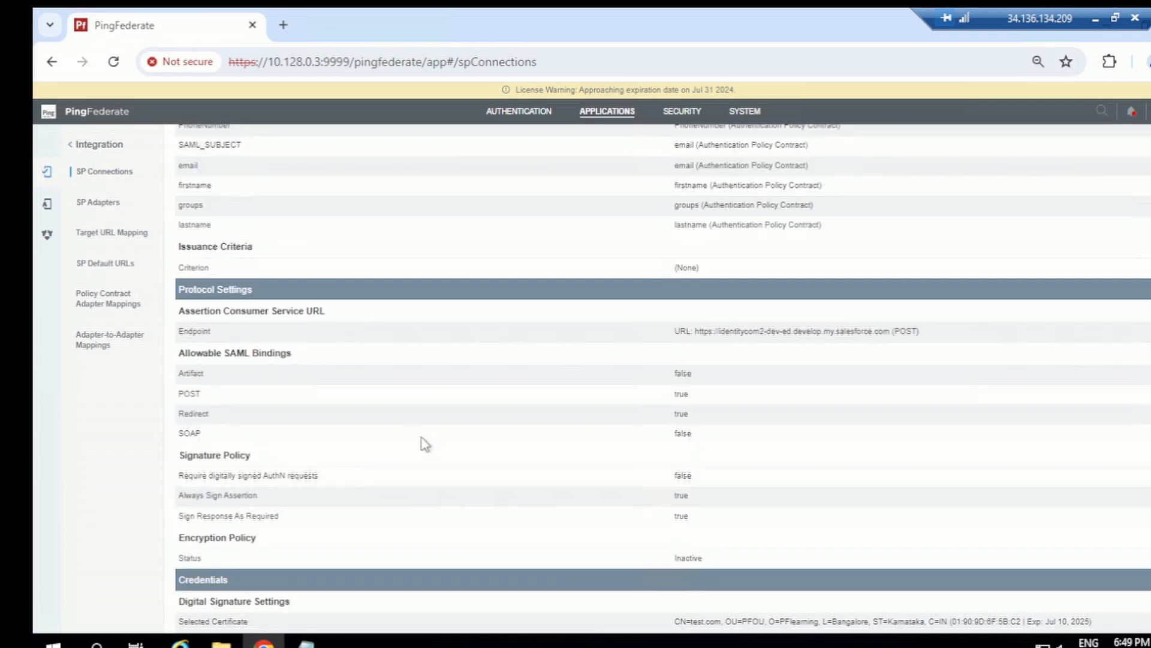
scroll(426, 444, down, 2)
scroll(360, 420, up, 3)
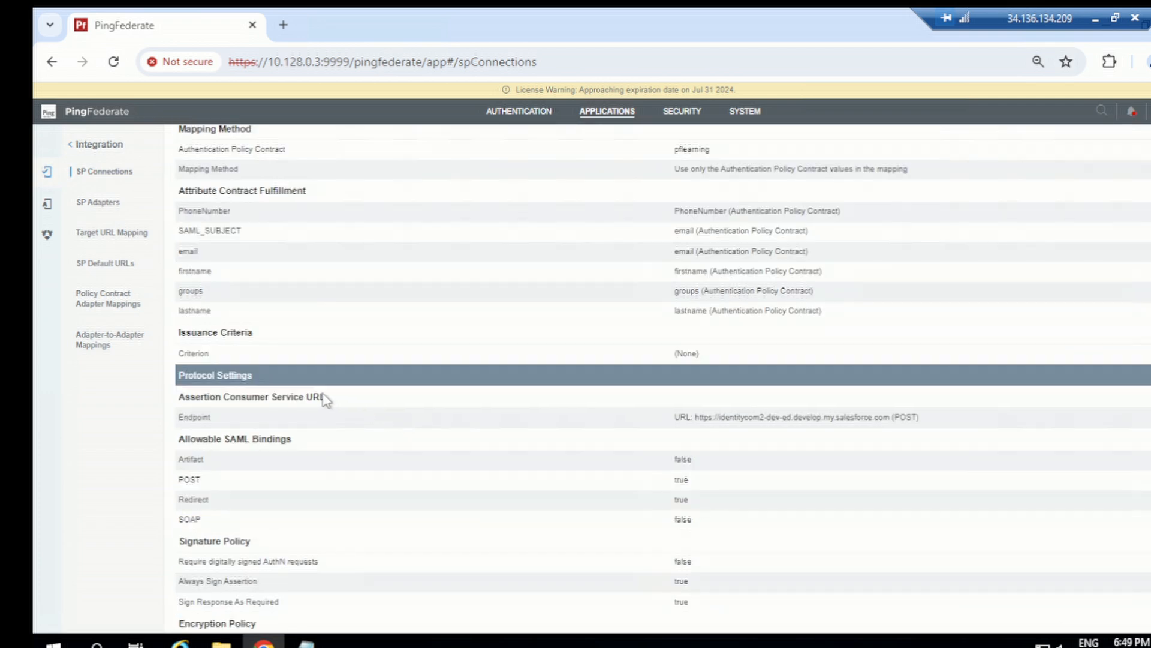
click(281, 398)
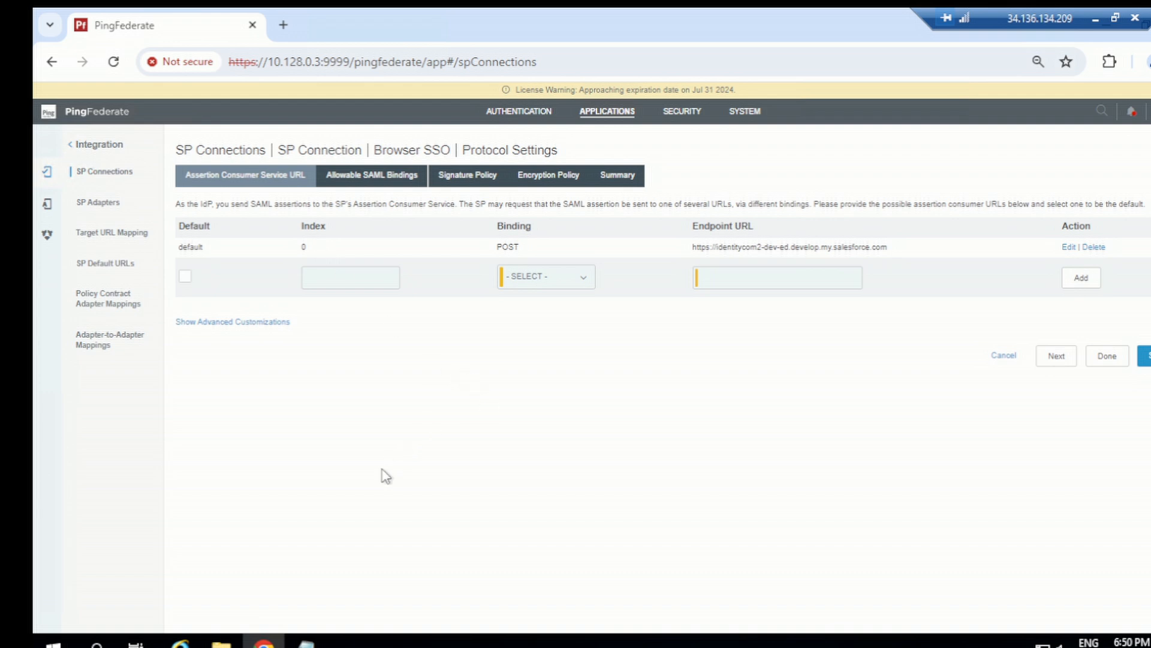
- Switch to the Notepad file 3 and copy the SP-initiated SSO URL for Salesforce listed under Test9
mouse_move(307, 641)
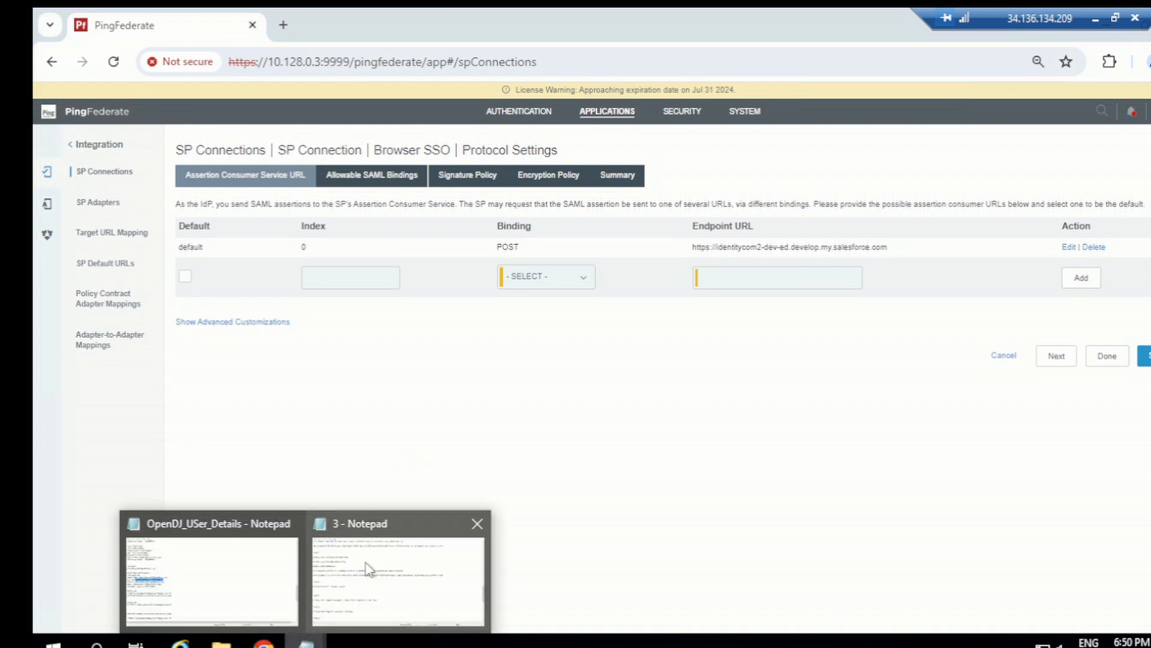
click(386, 536)
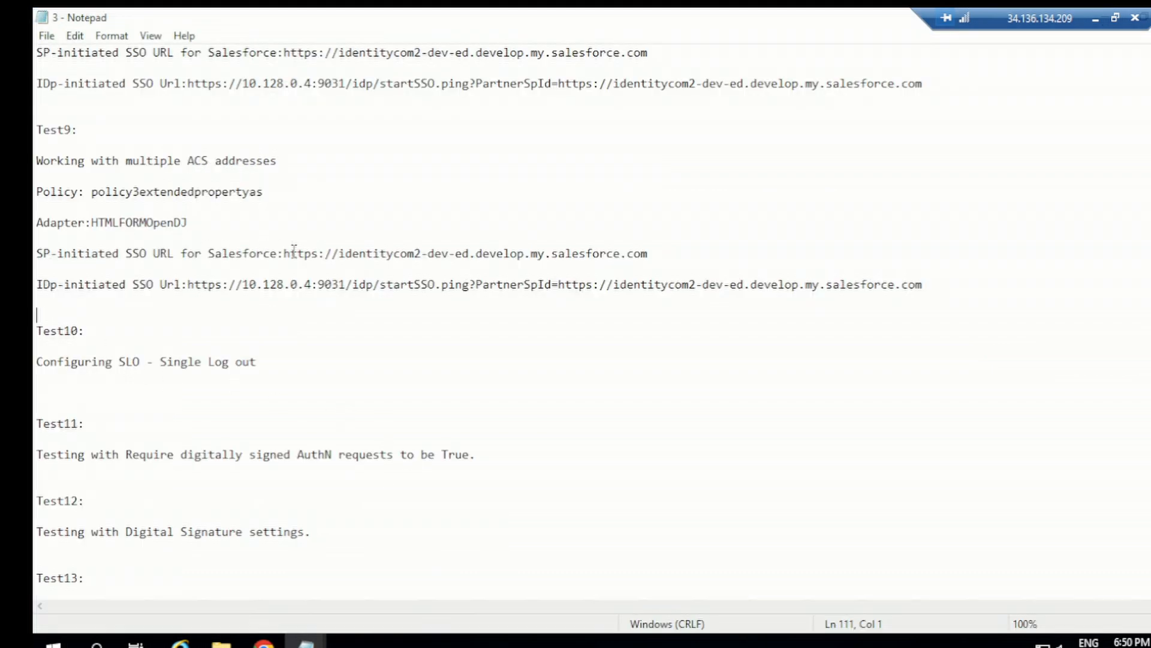
drag(283, 255, 662, 250)
key(ctrl+c)
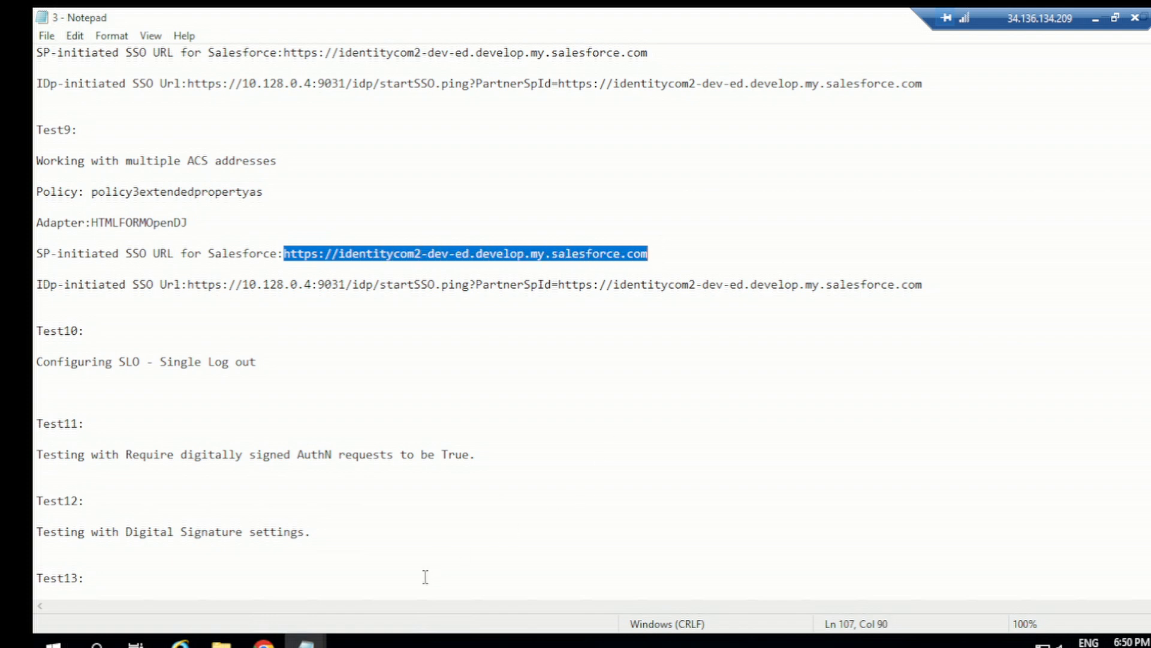
- Return to Chrome, open an incognito window, and start SAML-tracer minimized in the background
click(267, 639)
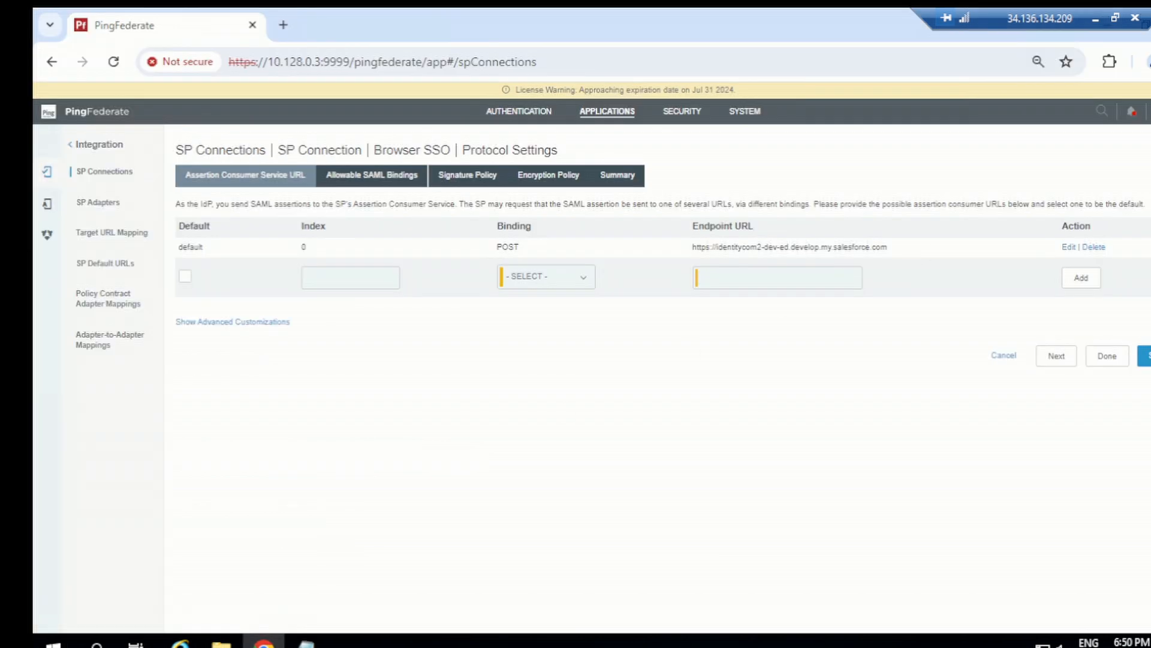
key(alt+f)
click(983, 189)
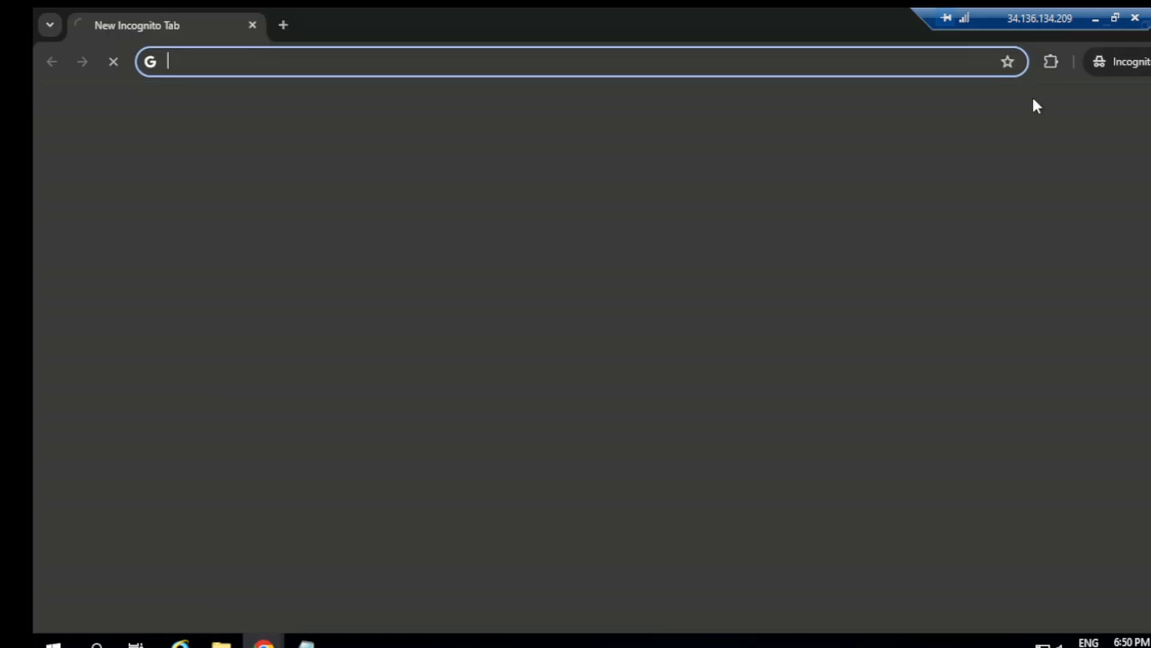
click(1051, 60)
click(898, 195)
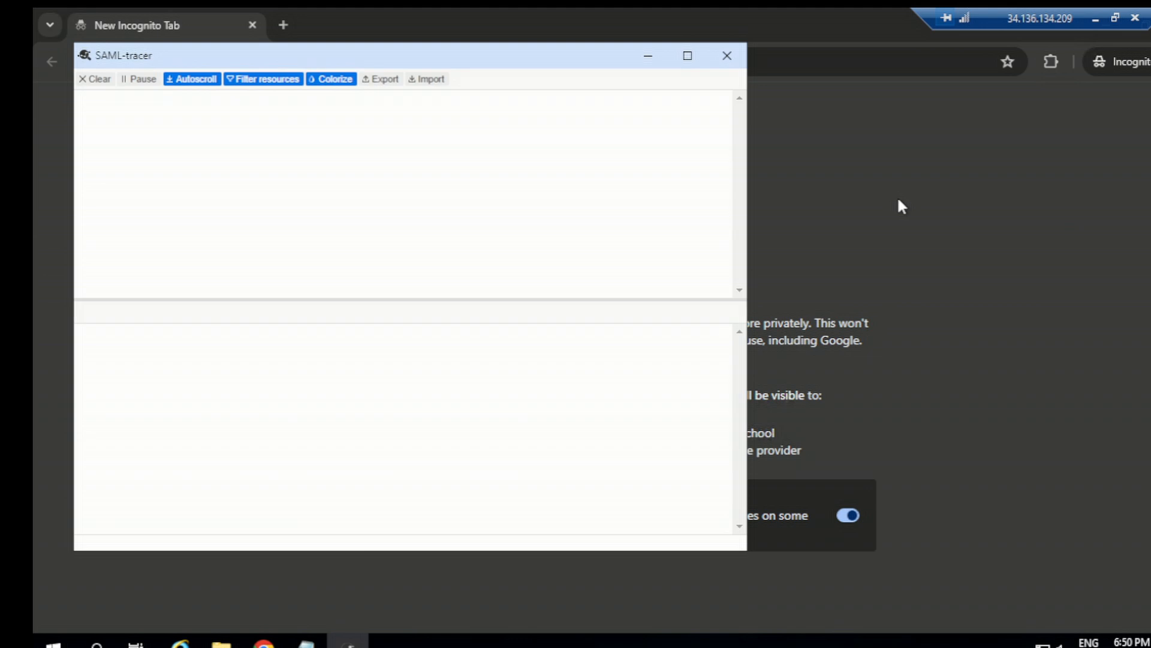
click(648, 56)
click(649, 66)
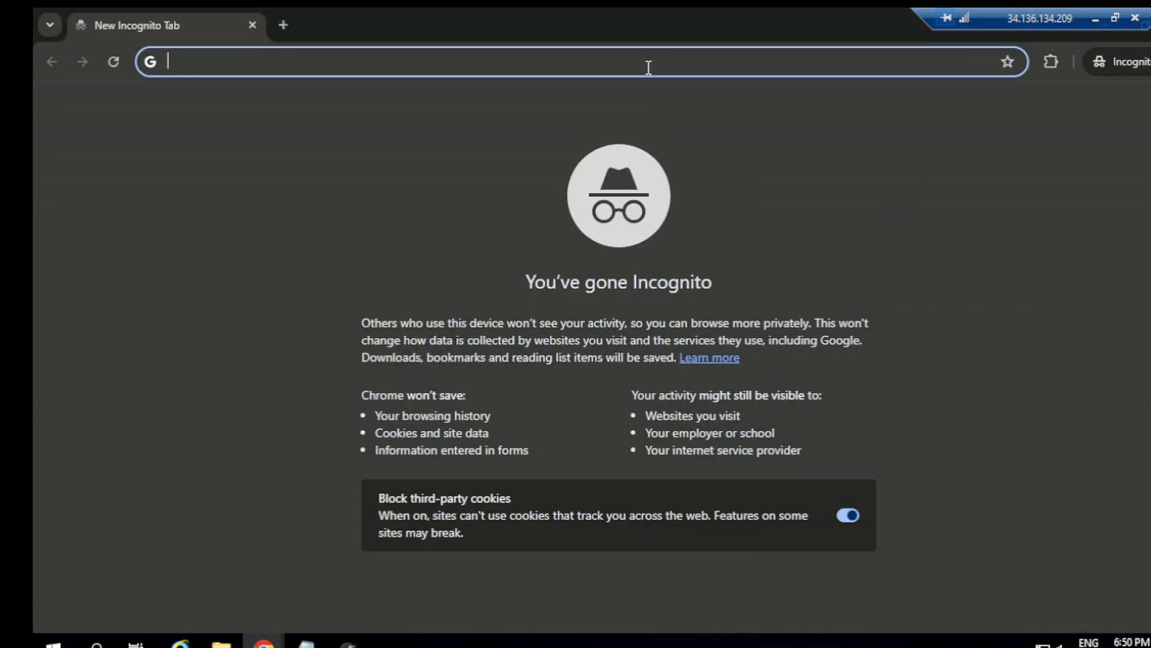
- Load the copied Salesforce URL and sign on with the test user's username and password
key(ctrl+v)
key(Return)
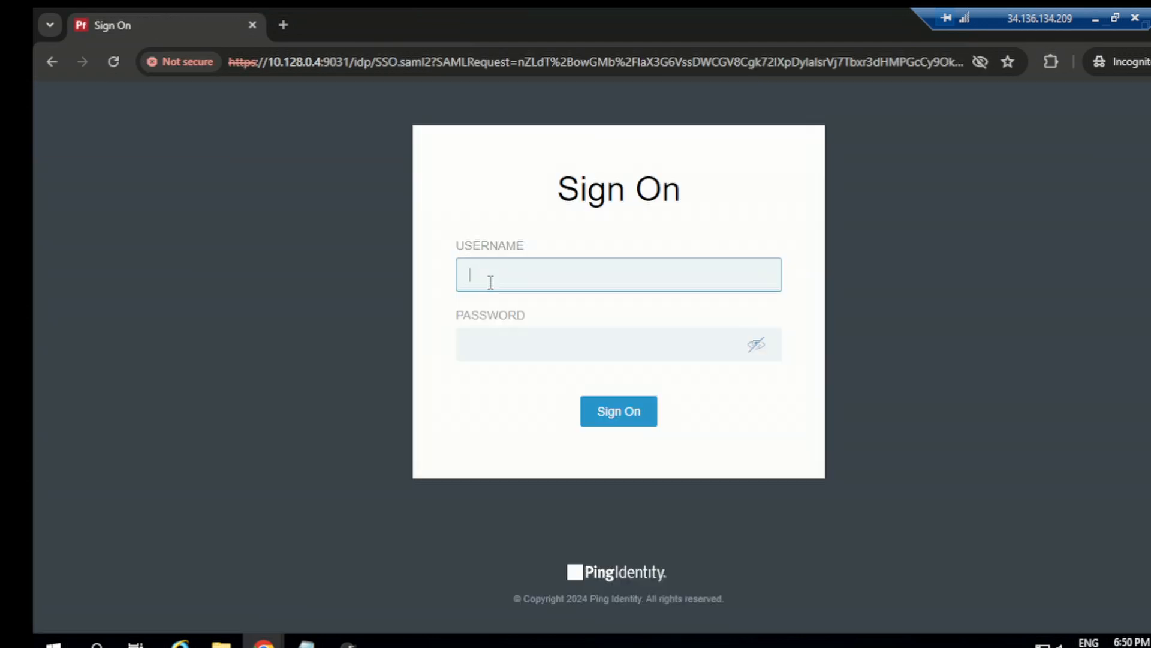
text(test3.example)
key(Tab)
text(••••••••••)
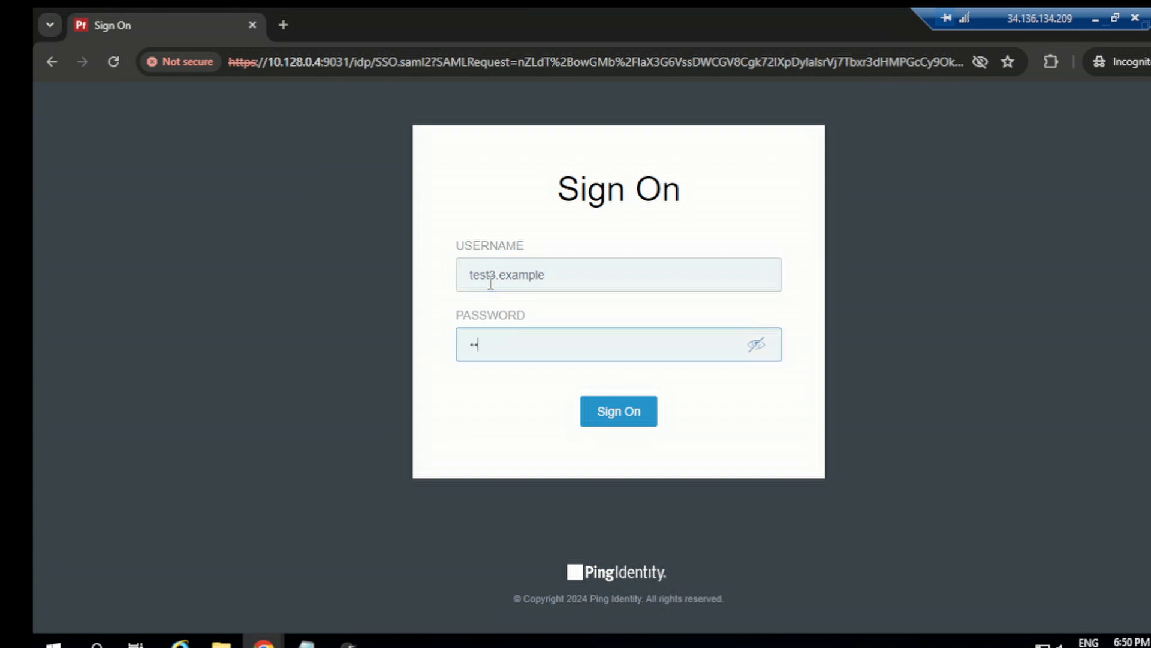
text(•••)
click(620, 407)
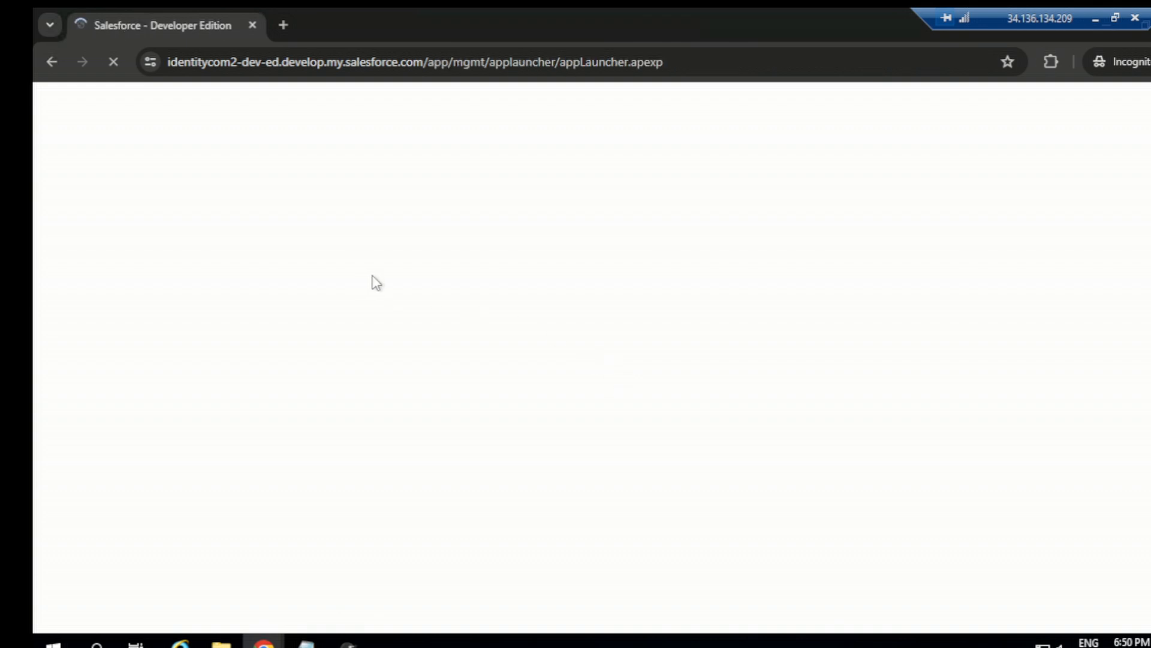
- Bring up SAML-tracer maximized and display the SAML content of the AuthnRequest sent to /idp/SSO.saml2
click(349, 645)
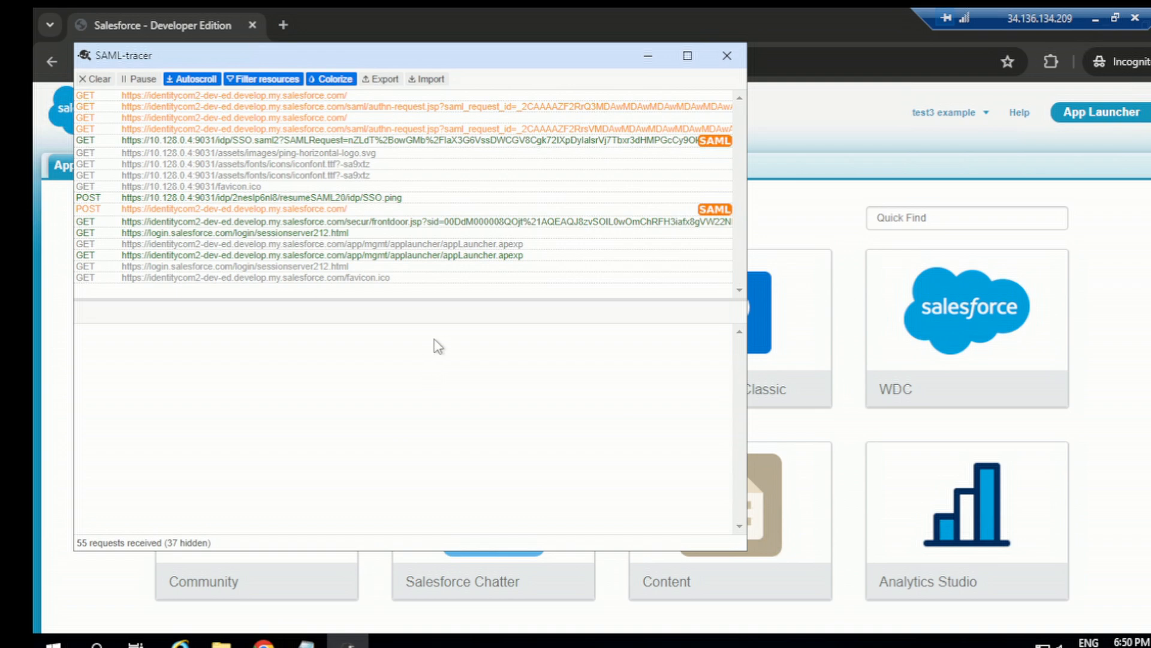
click(702, 211)
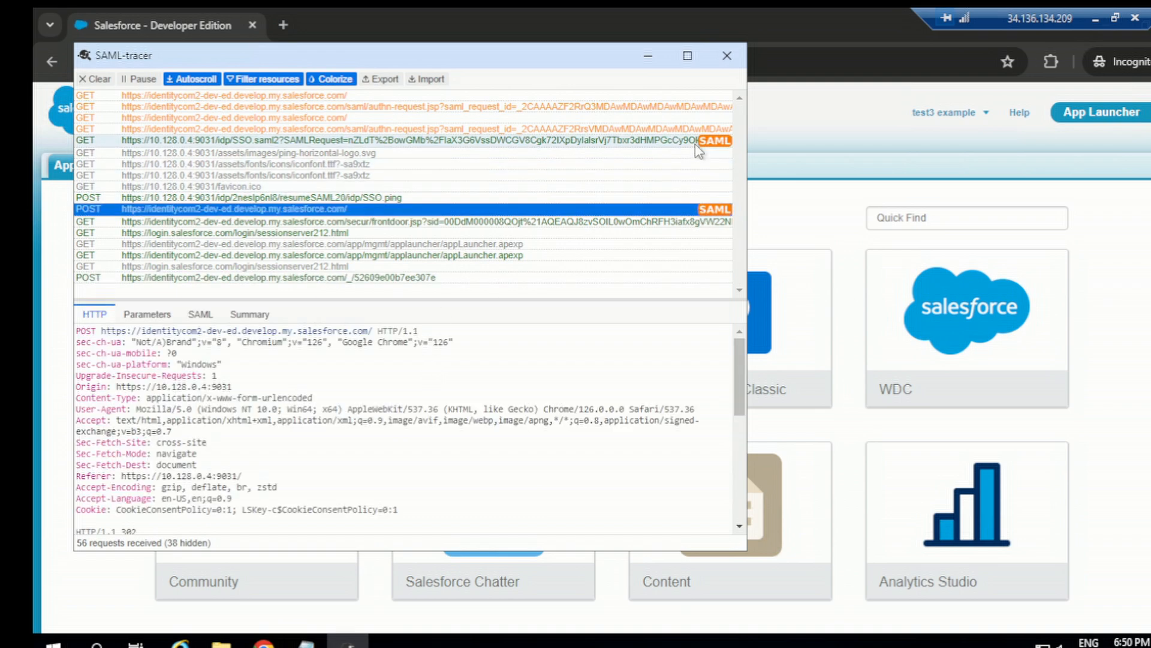
click(695, 143)
click(689, 57)
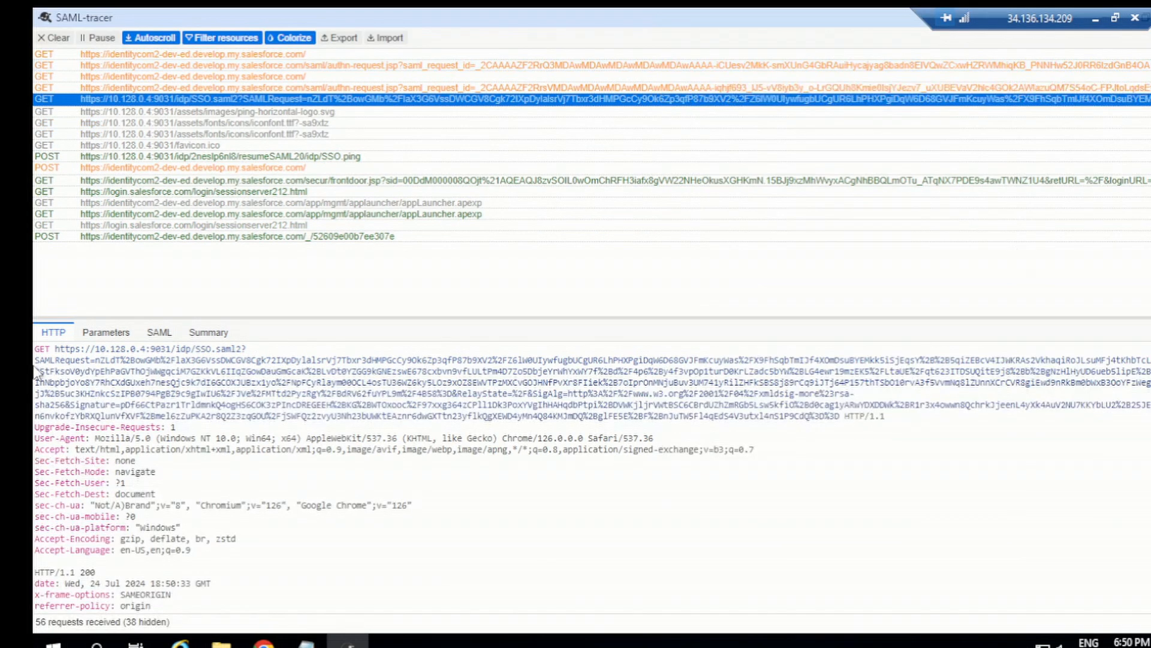
click(159, 333)
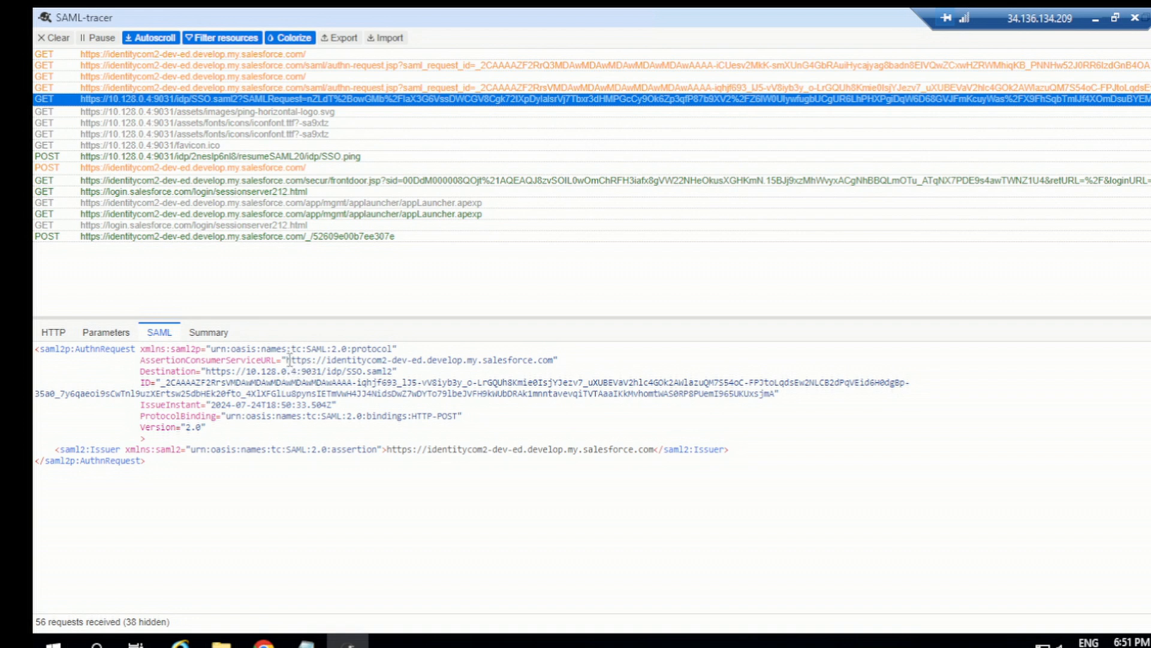
- Examine the AuthnRequest's AssertionConsumerServiceURL, request ID, protocol binding and issuer
drag(290, 360, 551, 365)
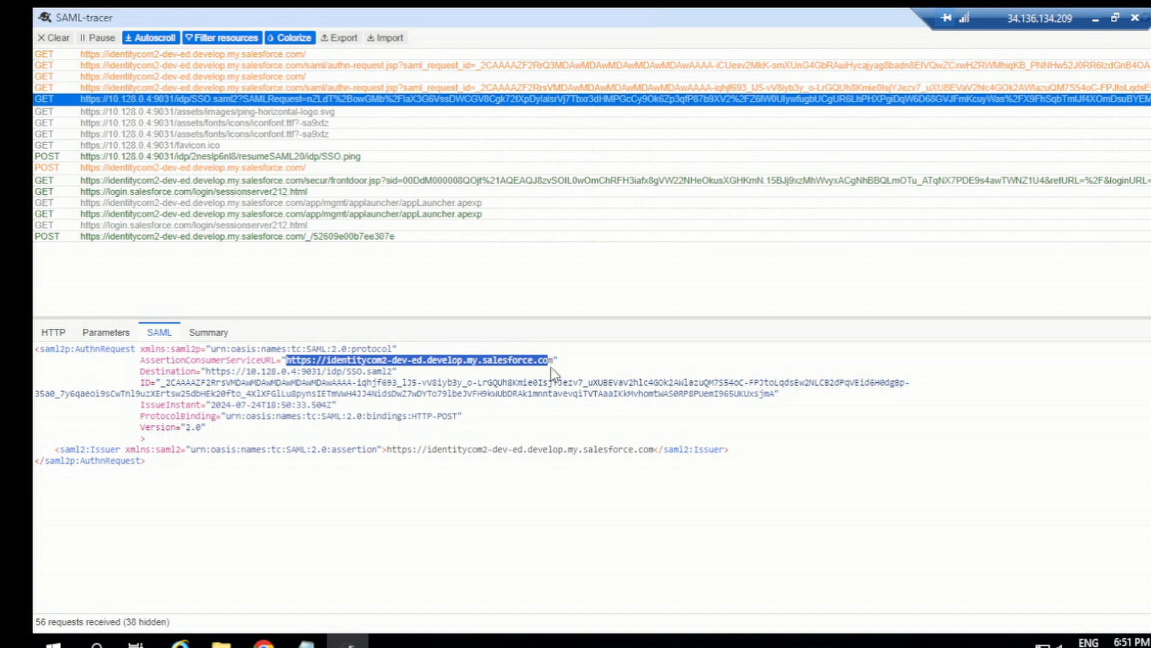
click(344, 419)
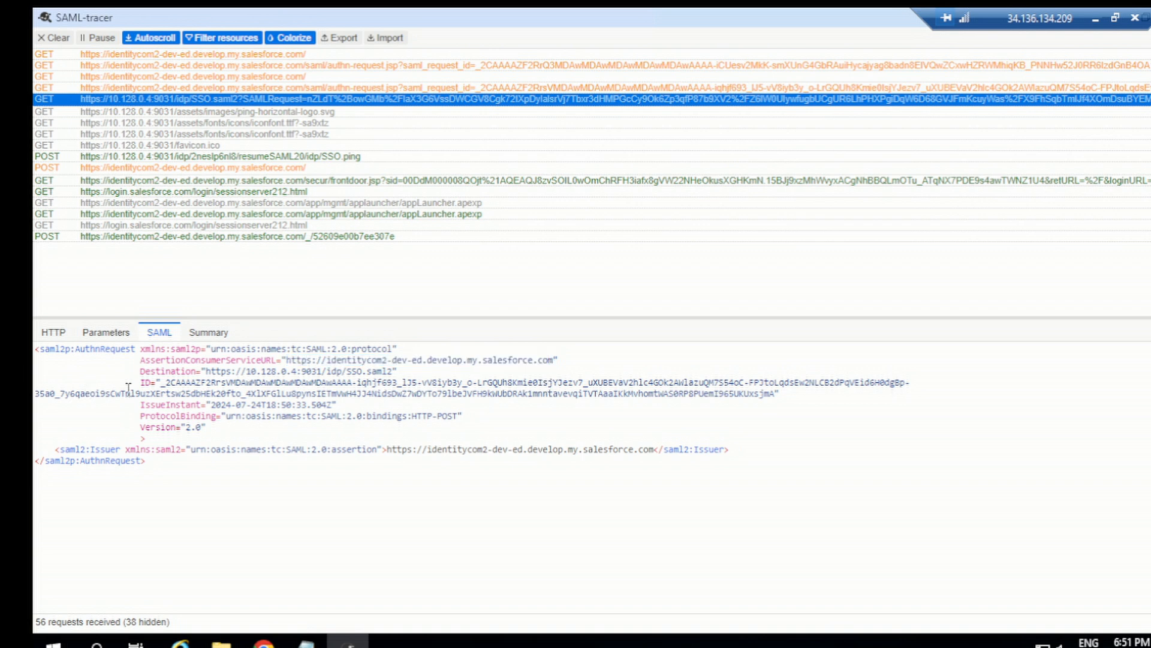
drag(130, 382, 474, 418)
drag(590, 450, 729, 462)
click(657, 515)
- Review the SAML response posted to Salesforce against the AuthnRequest, and close SAML-tracer and the incognito window
click(321, 170)
scroll(339, 474, down, 5)
scroll(343, 483, up, 8)
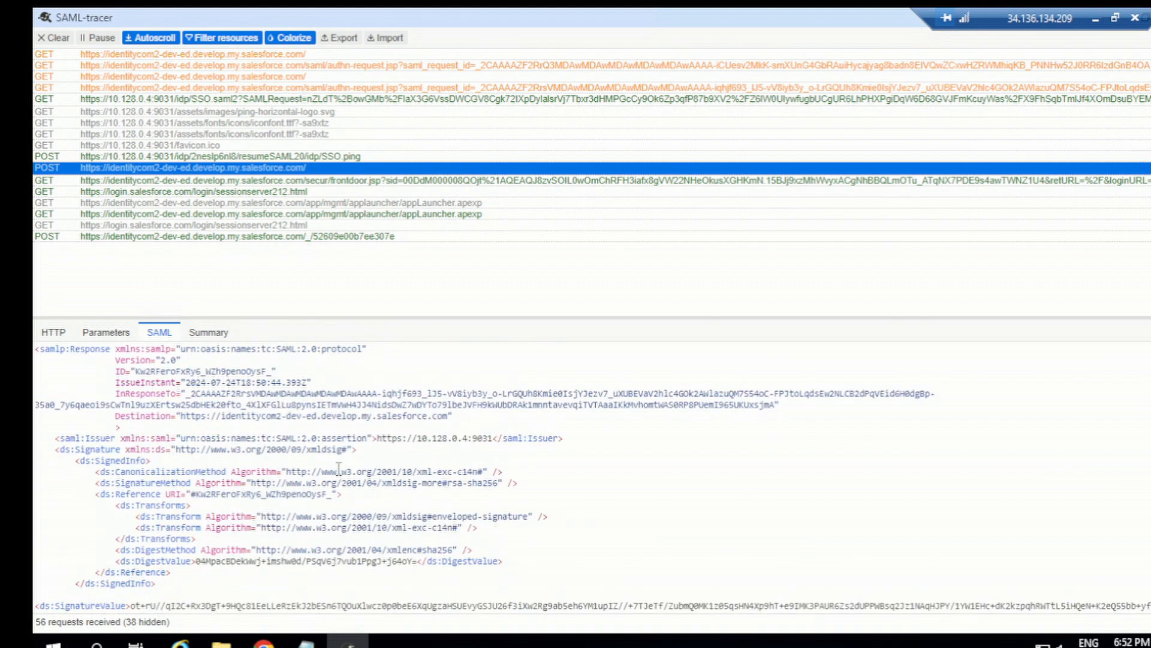
click(508, 101)
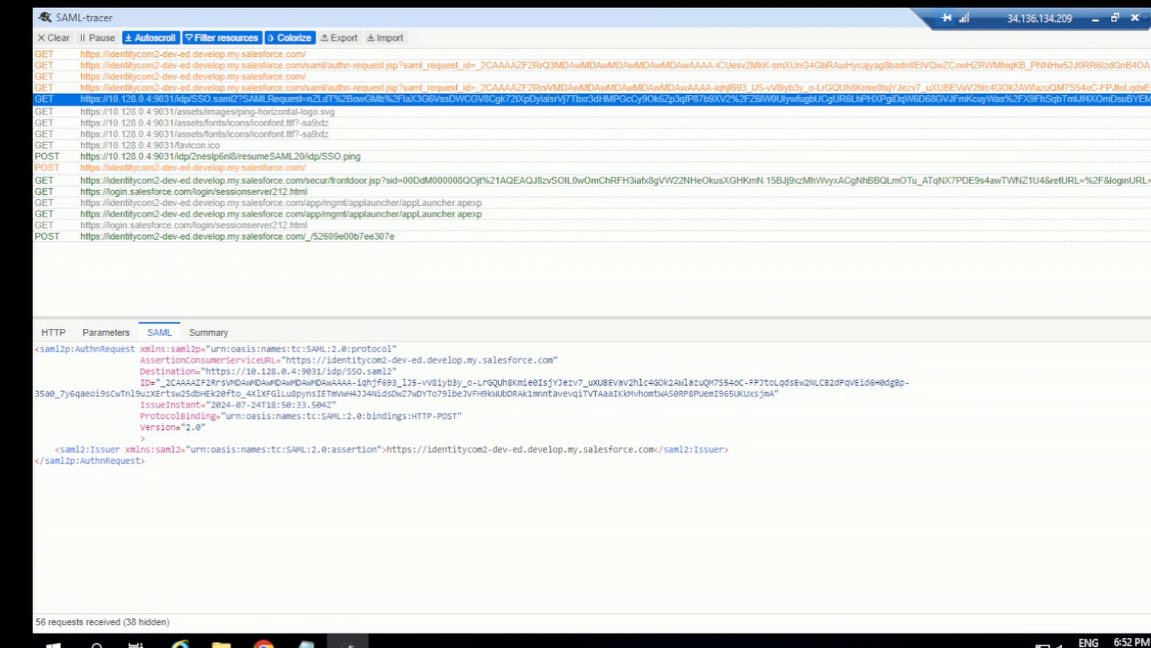
click(1150, 17)
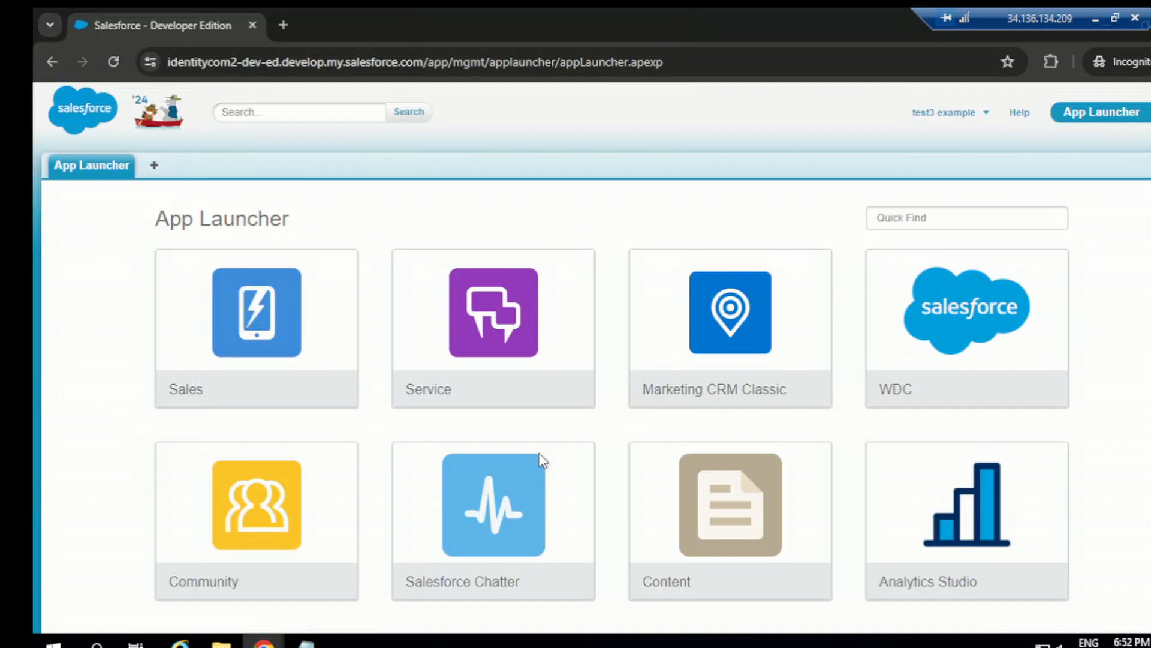
click(1150, 24)
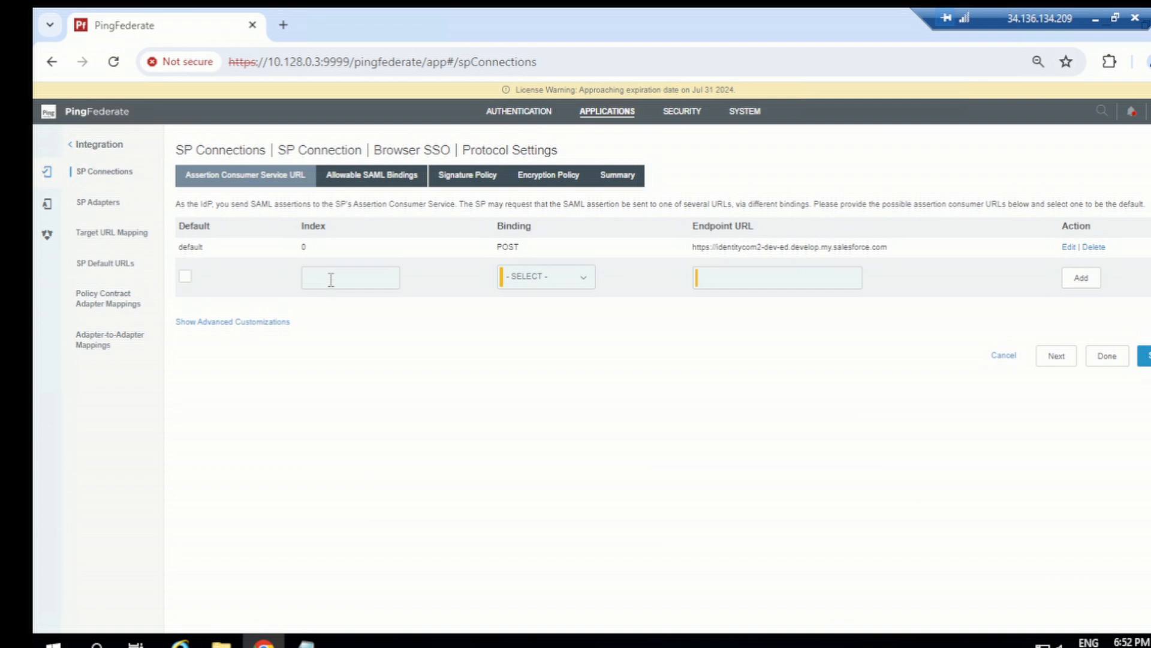
text(1)
click(517, 288)
click(527, 319)
click(740, 276)
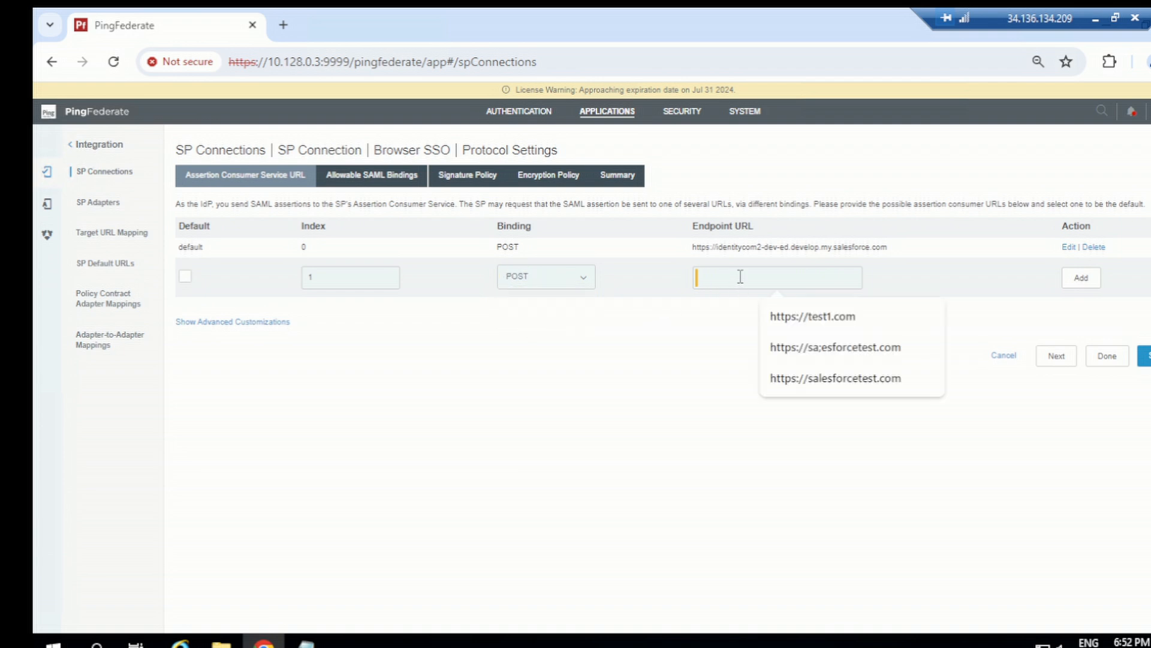
click(810, 316)
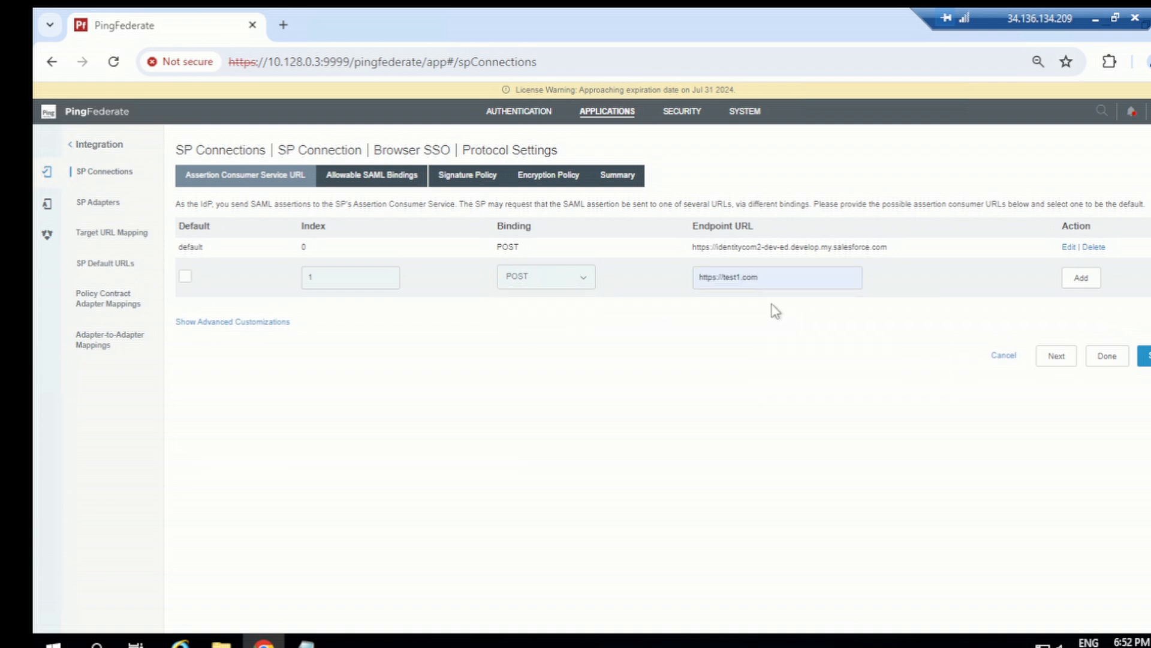
click(1081, 277)
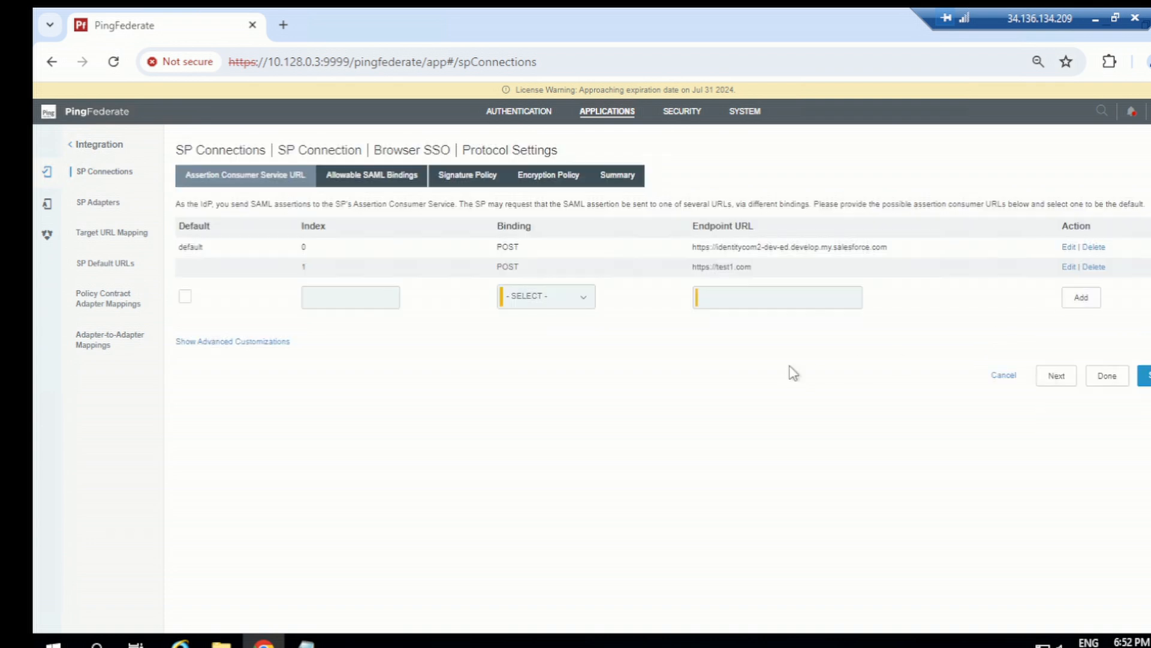
click(371, 290)
text(2)
click(522, 297)
click(540, 335)
click(758, 296)
click(797, 335)
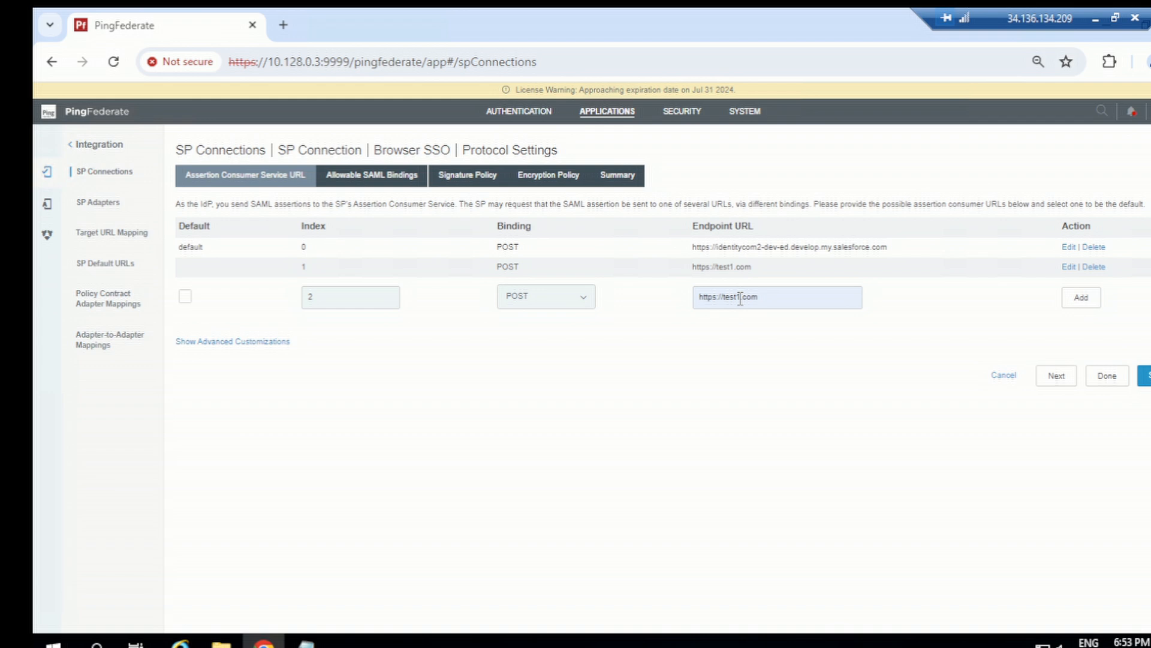
click(742, 297)
key(BackSpace)
text(2)
click(1081, 298)
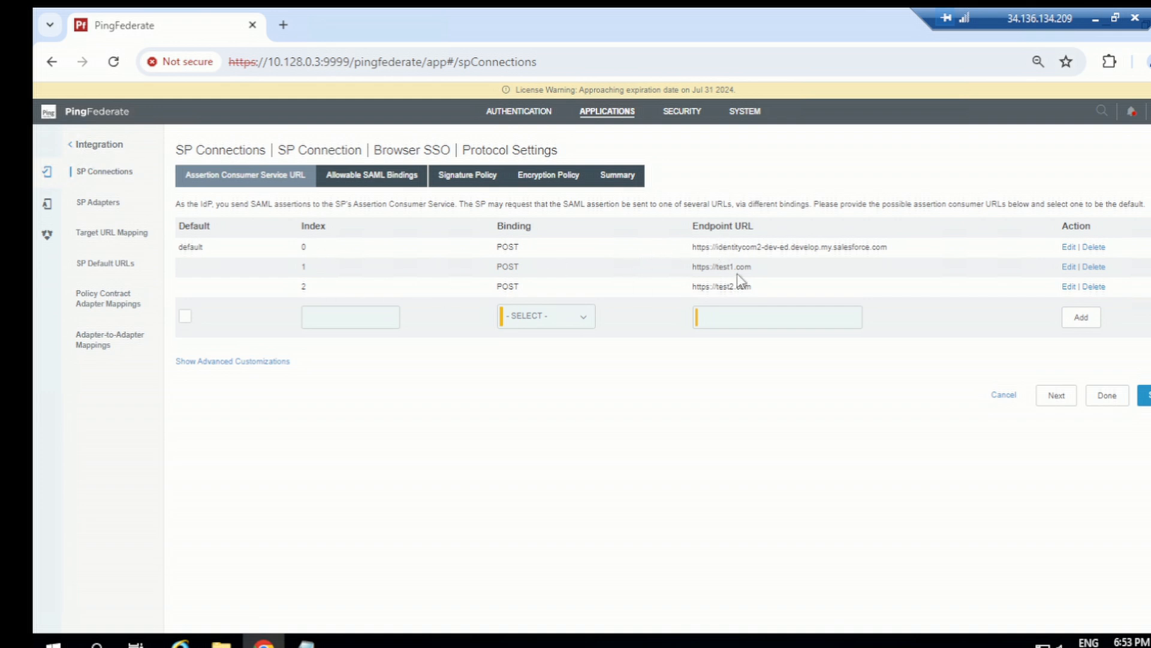
click(1148, 395)
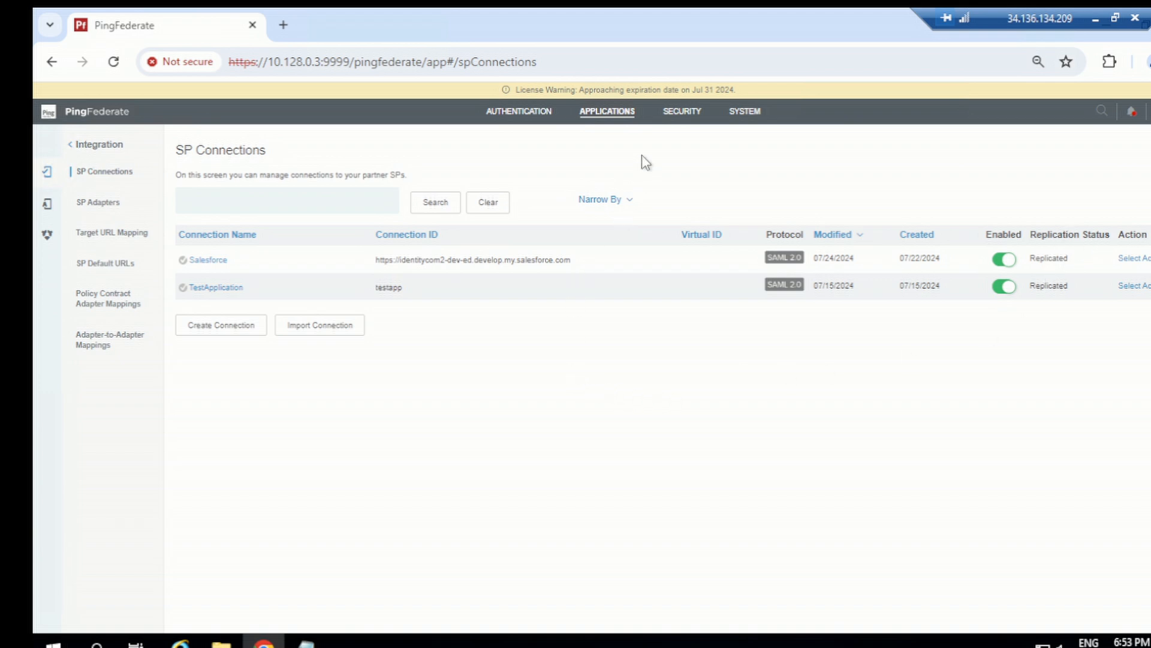
- Switch to the Notepad file 3 and copy the IdP-initiated SSO URL listed under Test9
mouse_move(305, 641)
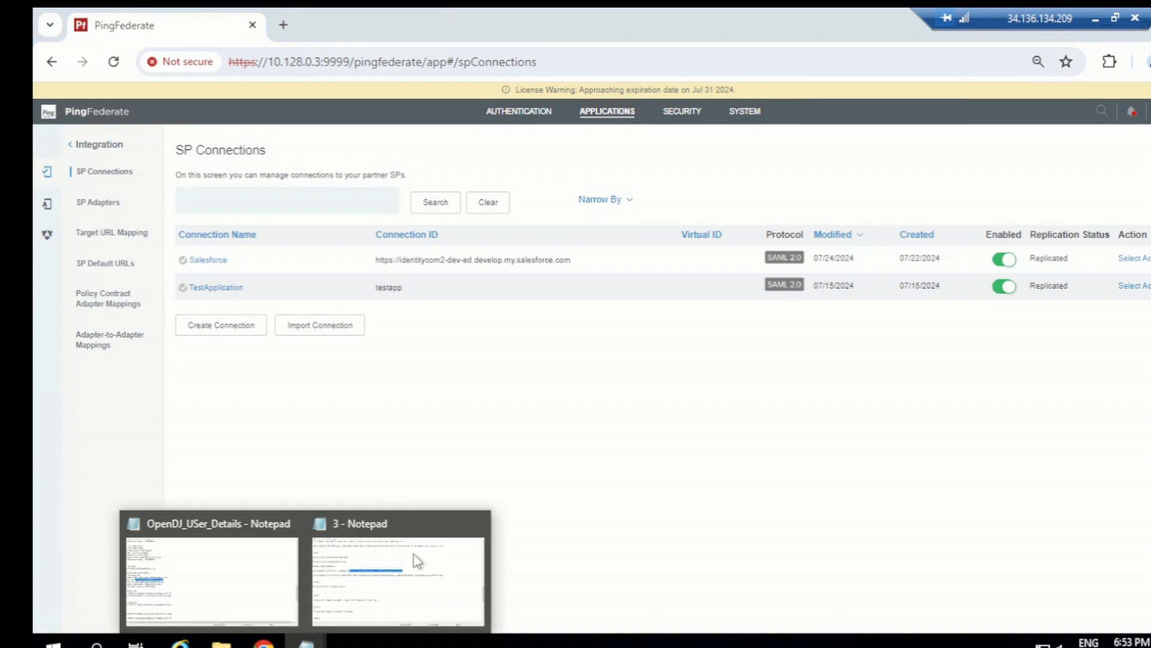
click(411, 557)
drag(189, 284, 591, 295)
drag(932, 288, 930, 284)
right_click(890, 290)
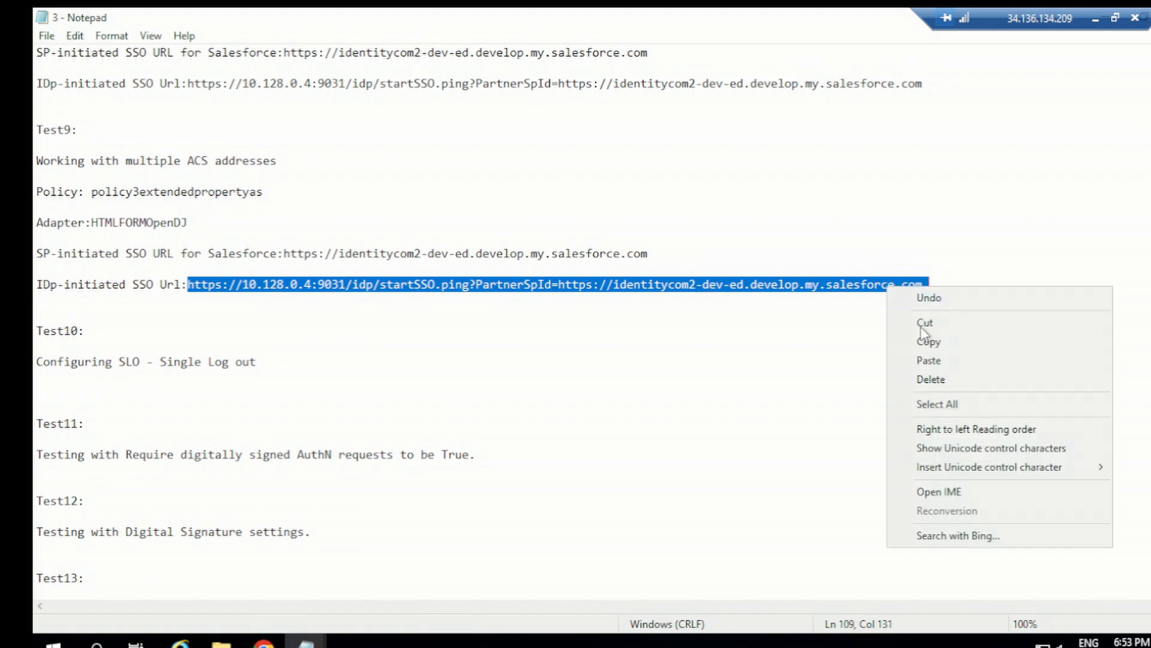
click(927, 341)
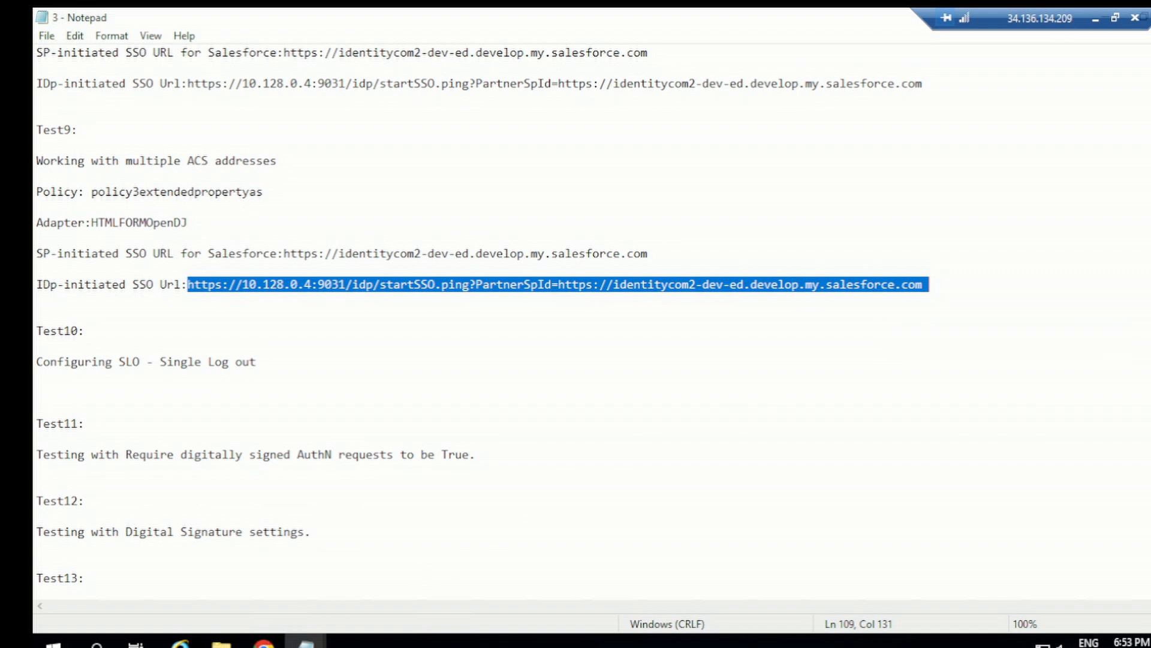
- Switch to Chrome, open a new incognito window, and start SAML-tracer there, leaving its window minimized
click(263, 641)
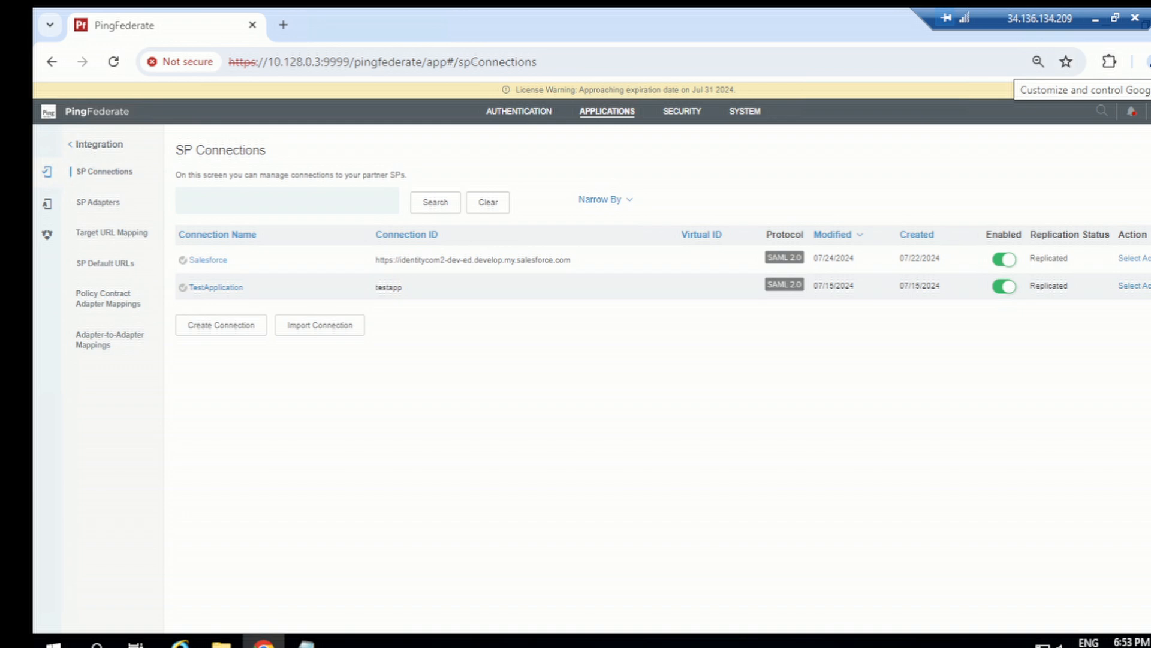
click(1147, 61)
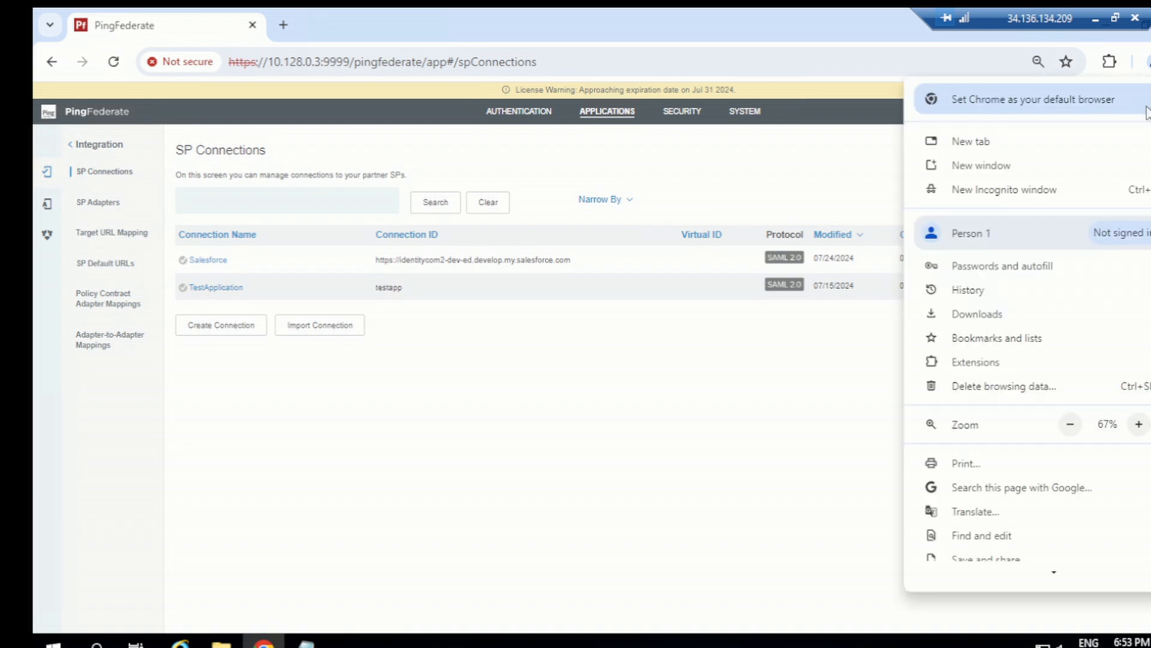
click(1023, 190)
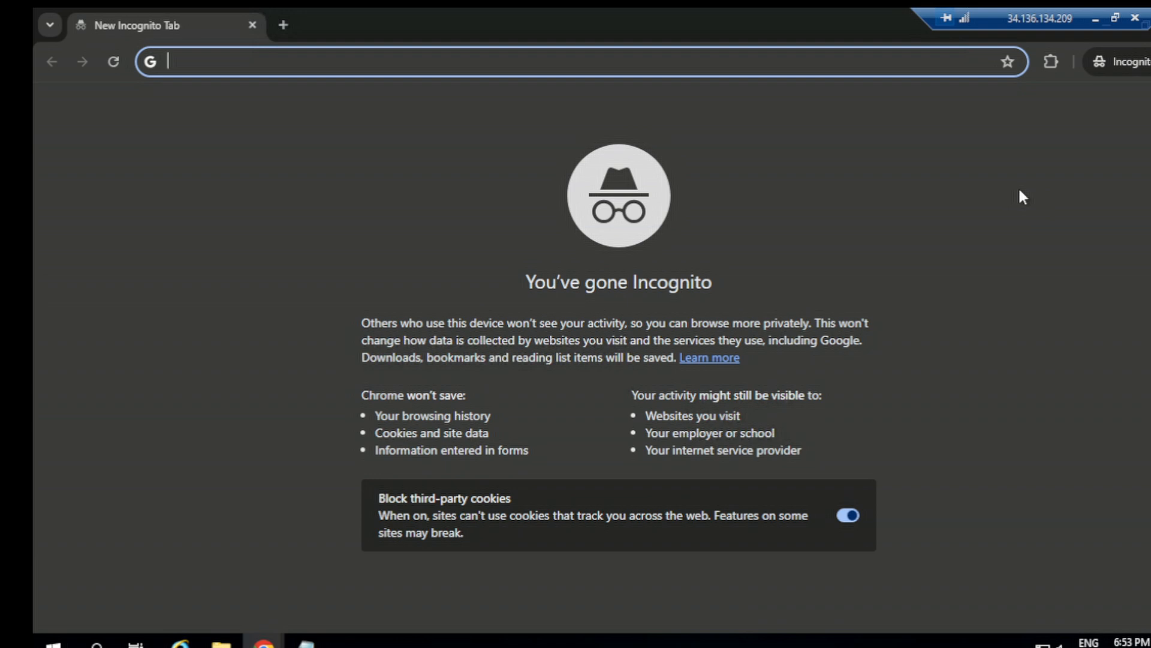
click(1050, 60)
click(899, 207)
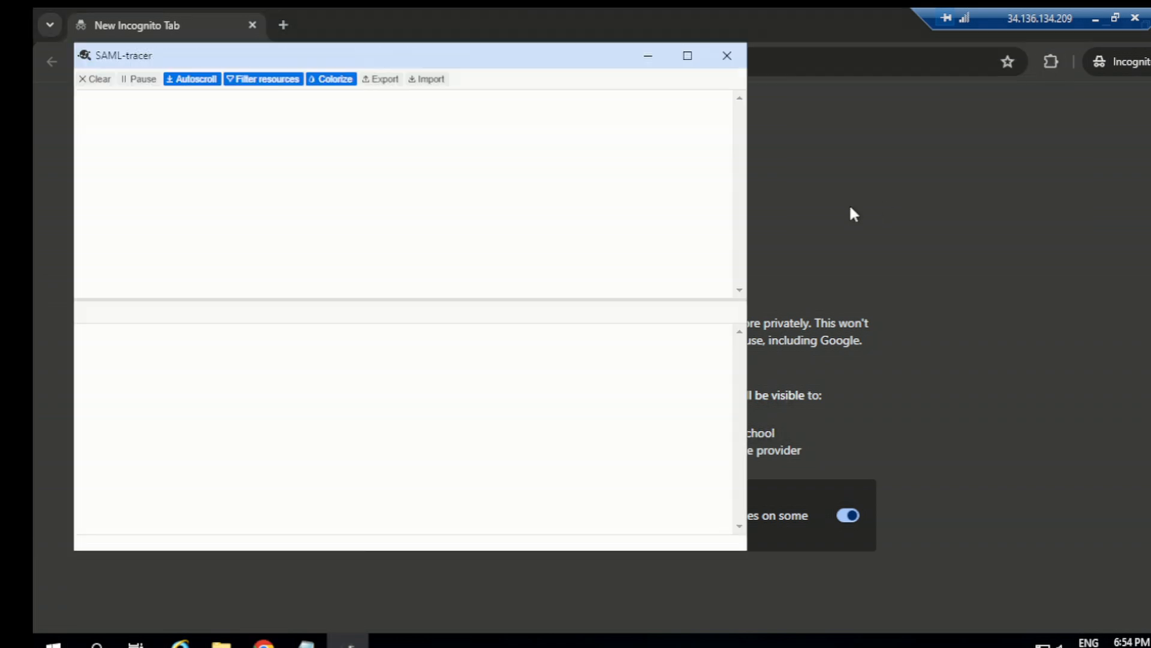
click(646, 59)
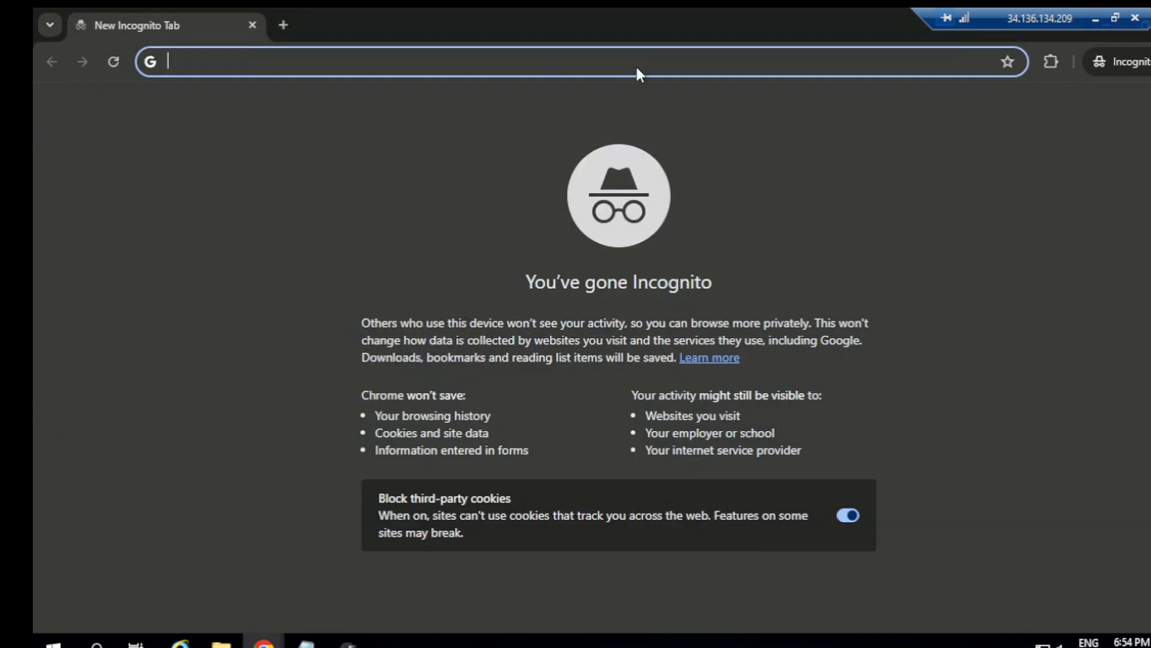
- Load the copied IdP-initiated SSO URL and sign on with username test3.example and the account password
key(ctrl+v)
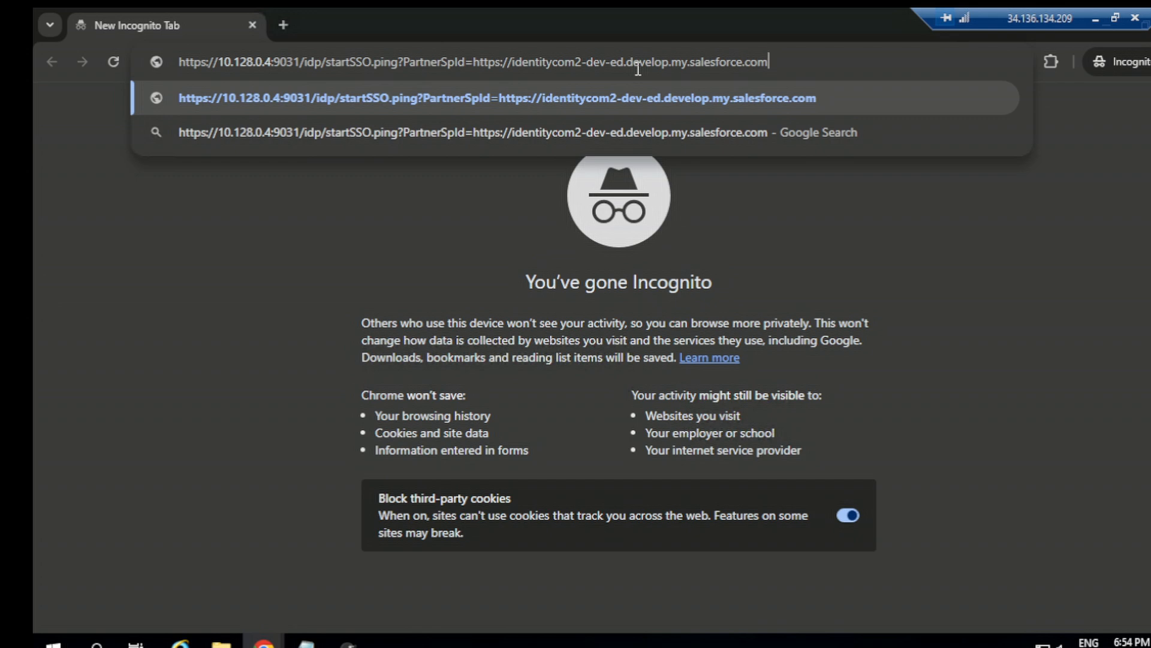
key(Return)
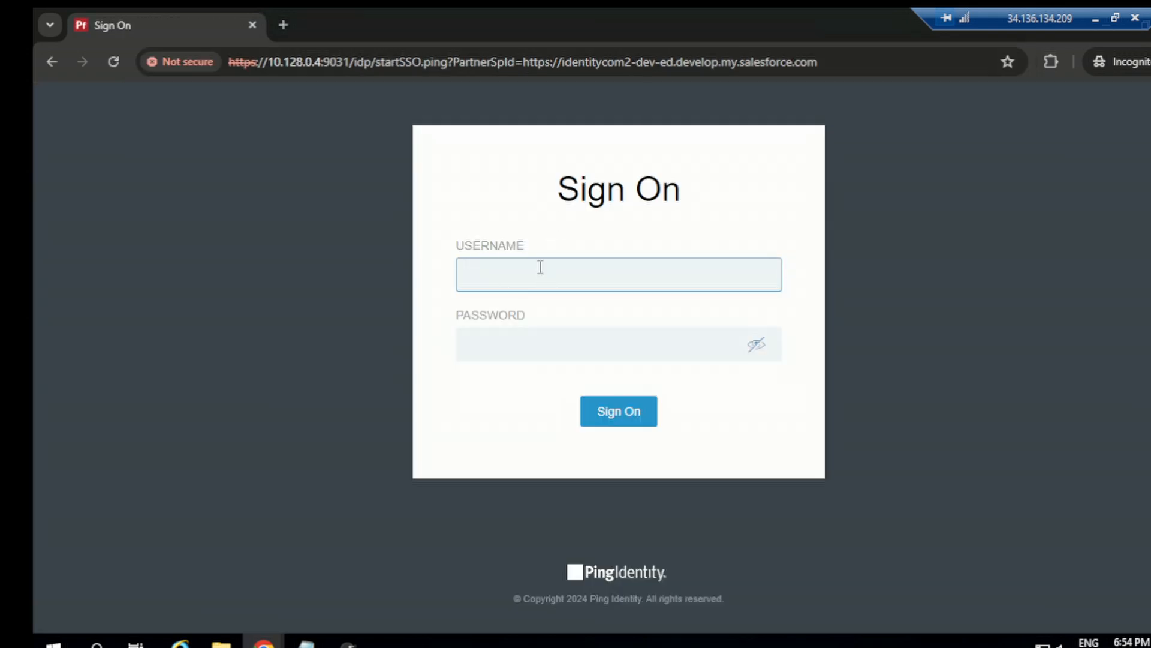
text(test3.example)
key(Tab)
text(•••••)
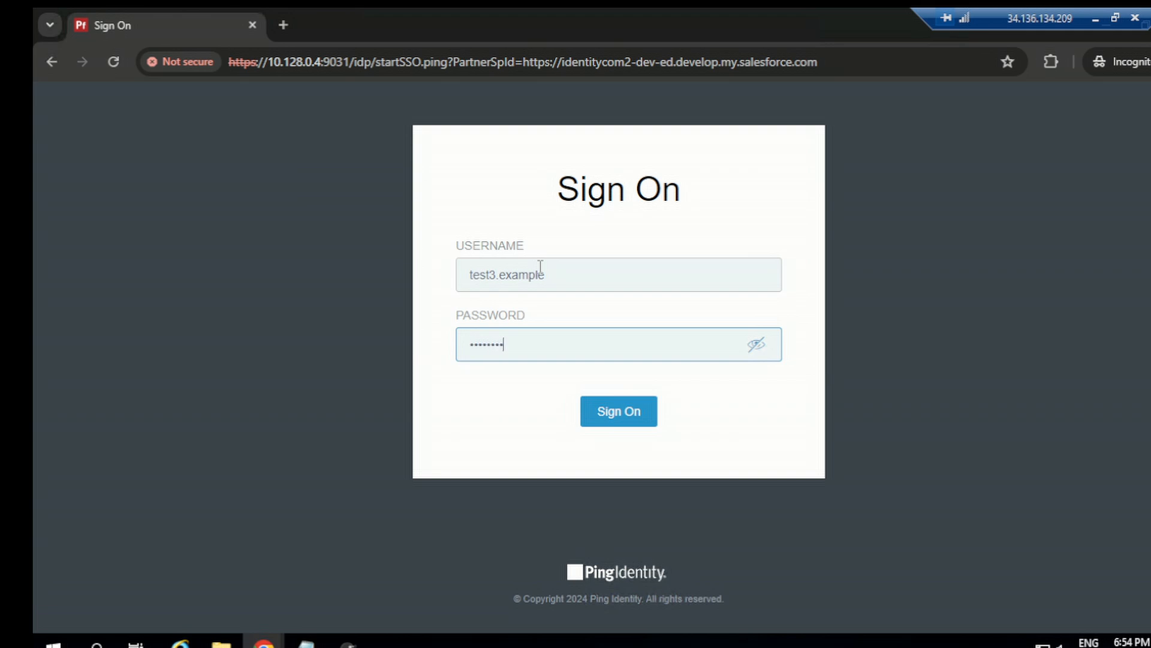
key(Return)
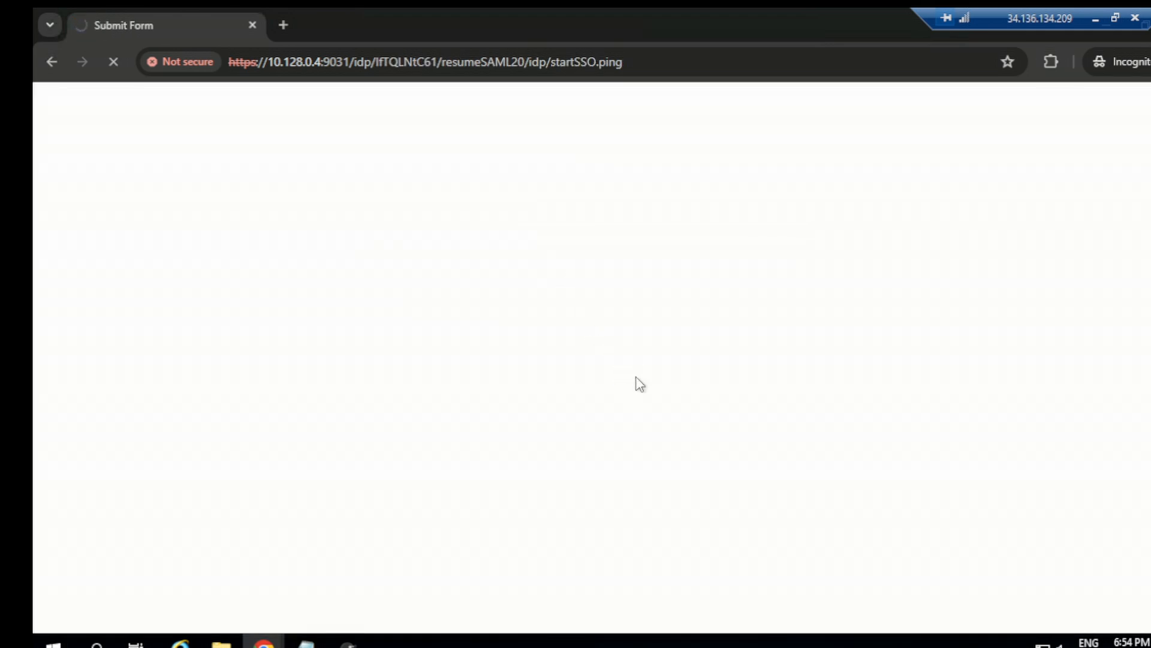
- In SAML-tracer, inspect the SAML response posted to Salesforce, from the destination down to the subject and conditions
click(348, 641)
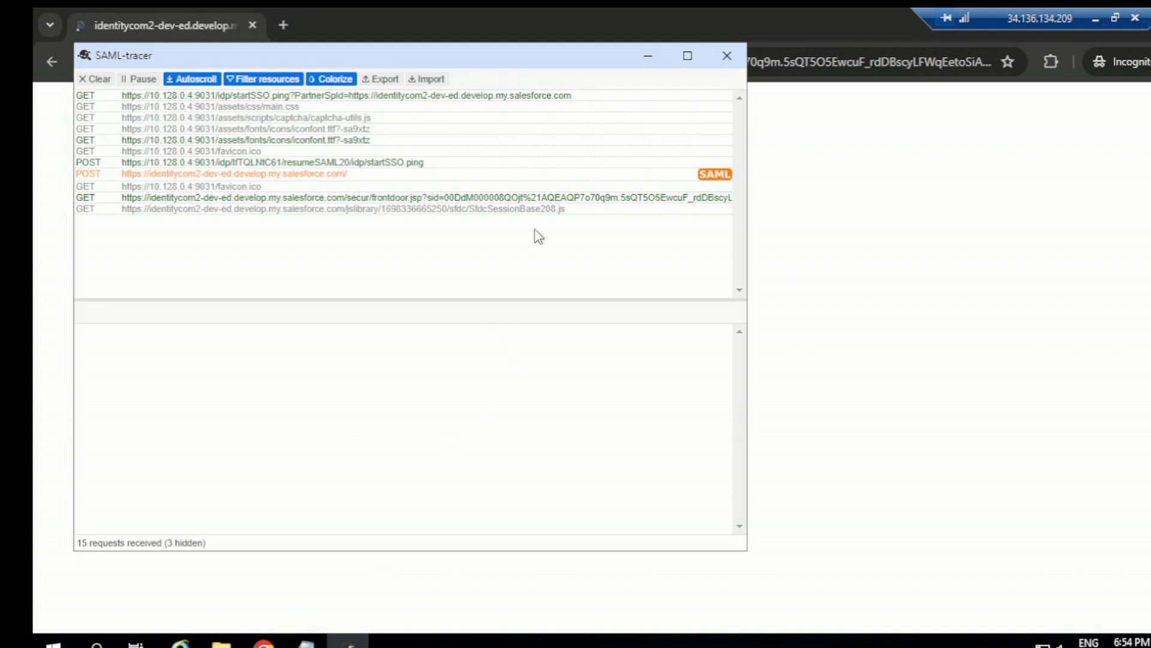
click(638, 175)
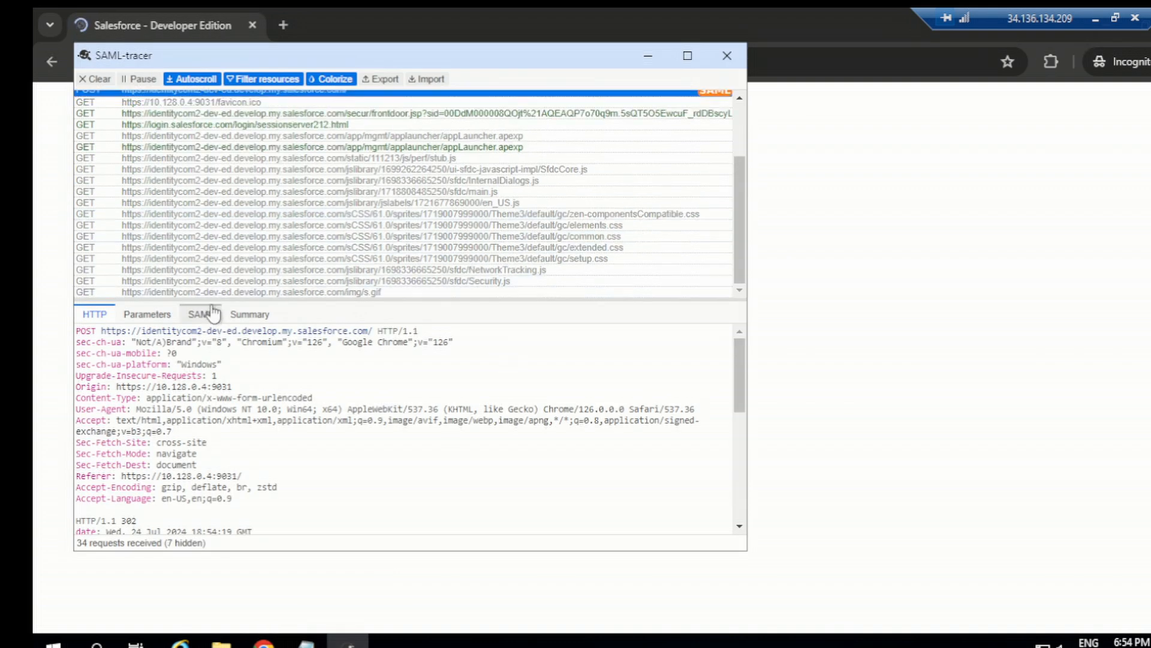
click(207, 314)
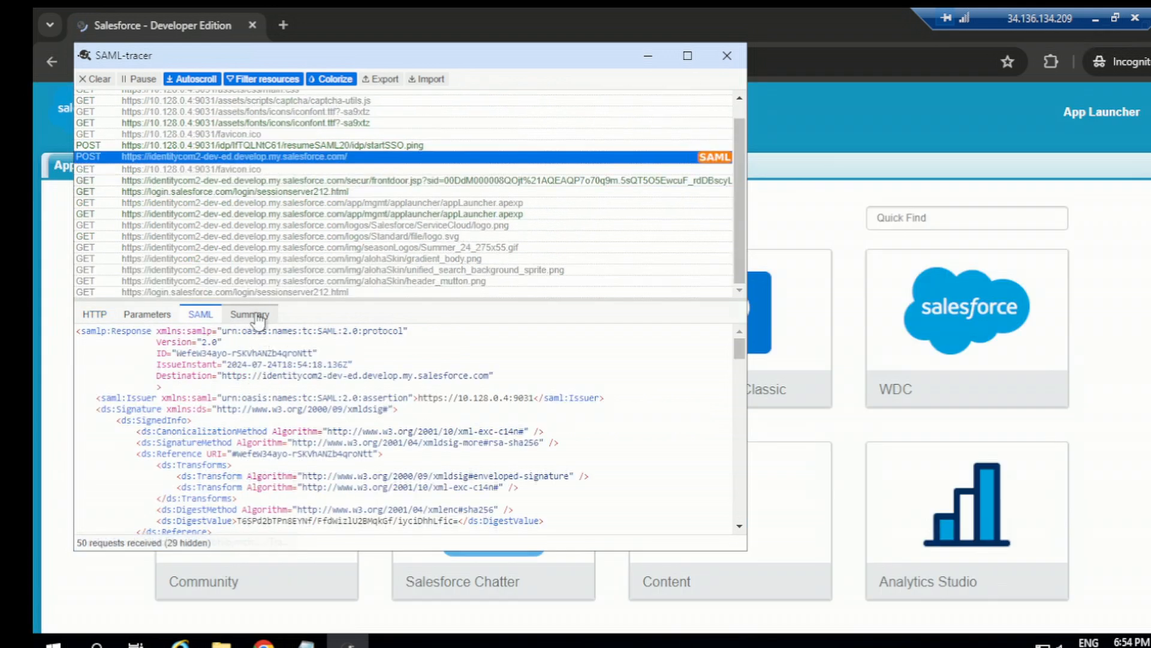
scroll(304, 415, down, 5)
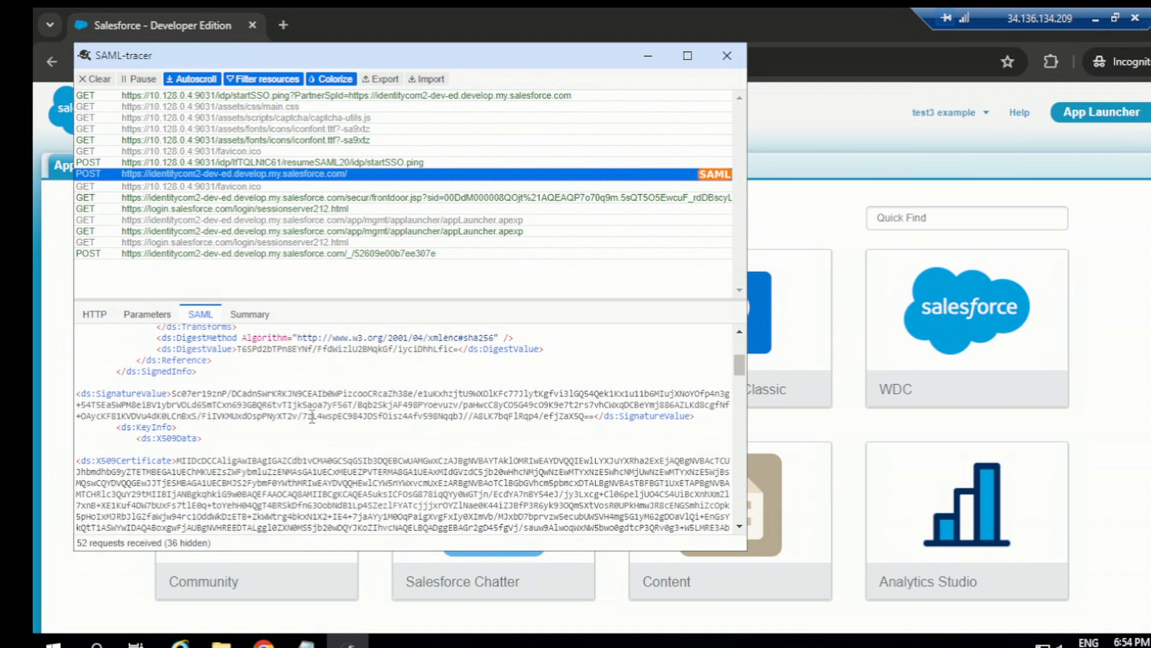
scroll(312, 418, down, 9)
scroll(330, 454, down, 8)
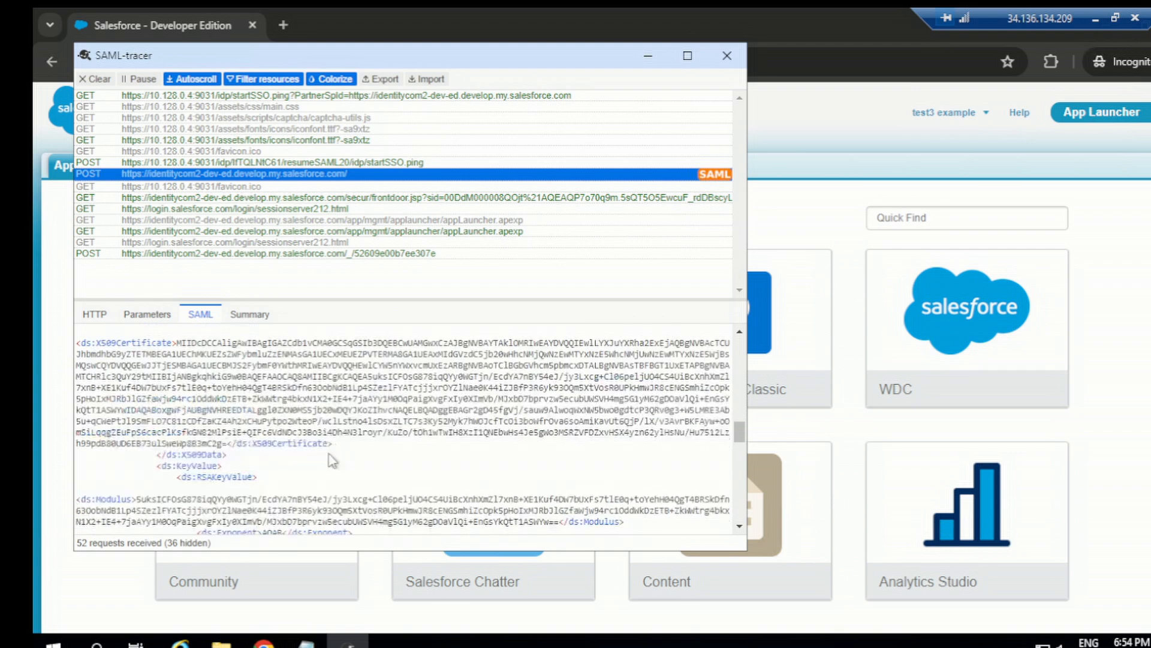
scroll(333, 460, down, 3)
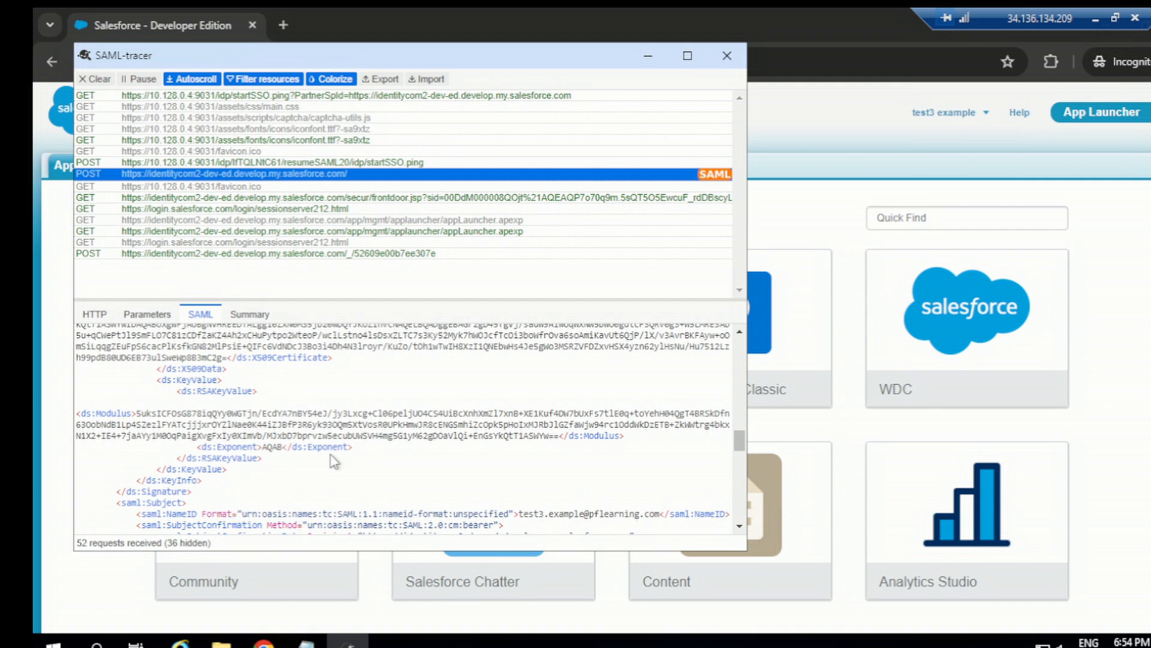
scroll(333, 460, down, 3)
scroll(378, 451, down, 3)
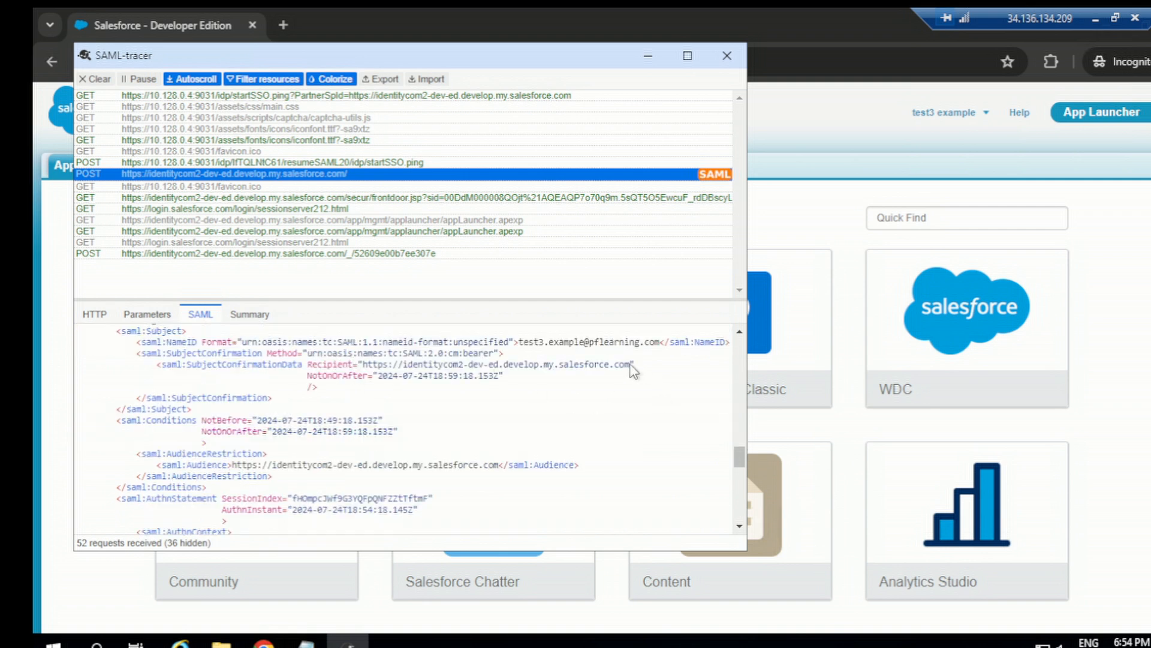
- Compare the Recipient URL with the Audience value in the SAML response, and close SAML-tracer and the incognito window
drag(630, 364, 569, 364)
drag(476, 364, 367, 364)
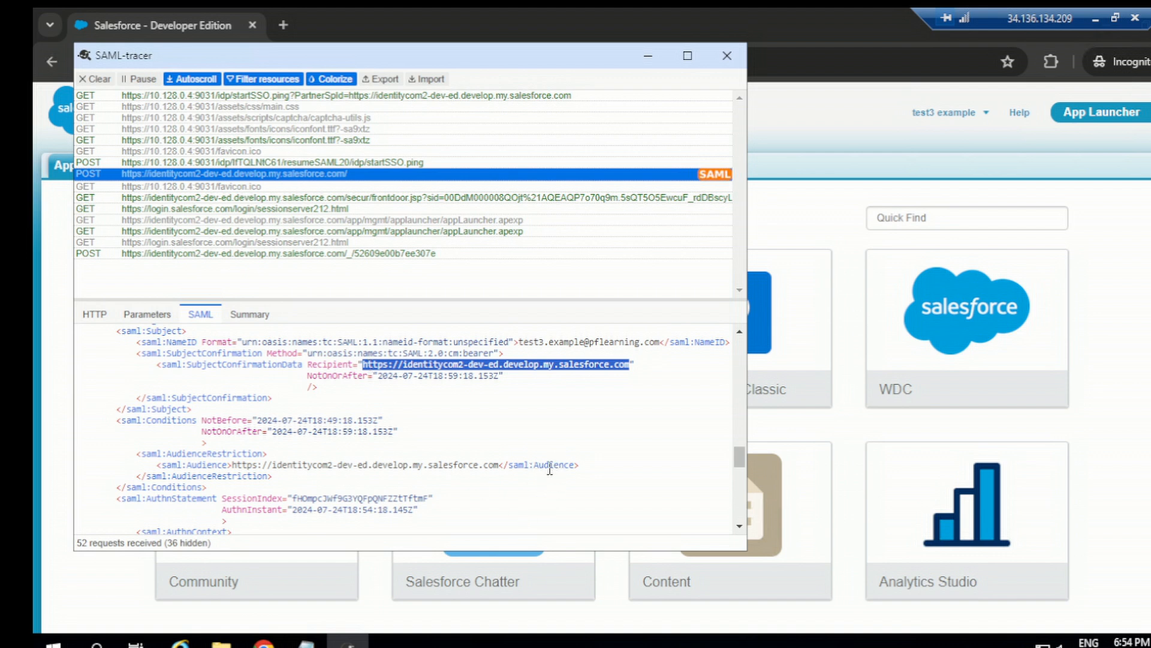
drag(579, 465, 506, 467)
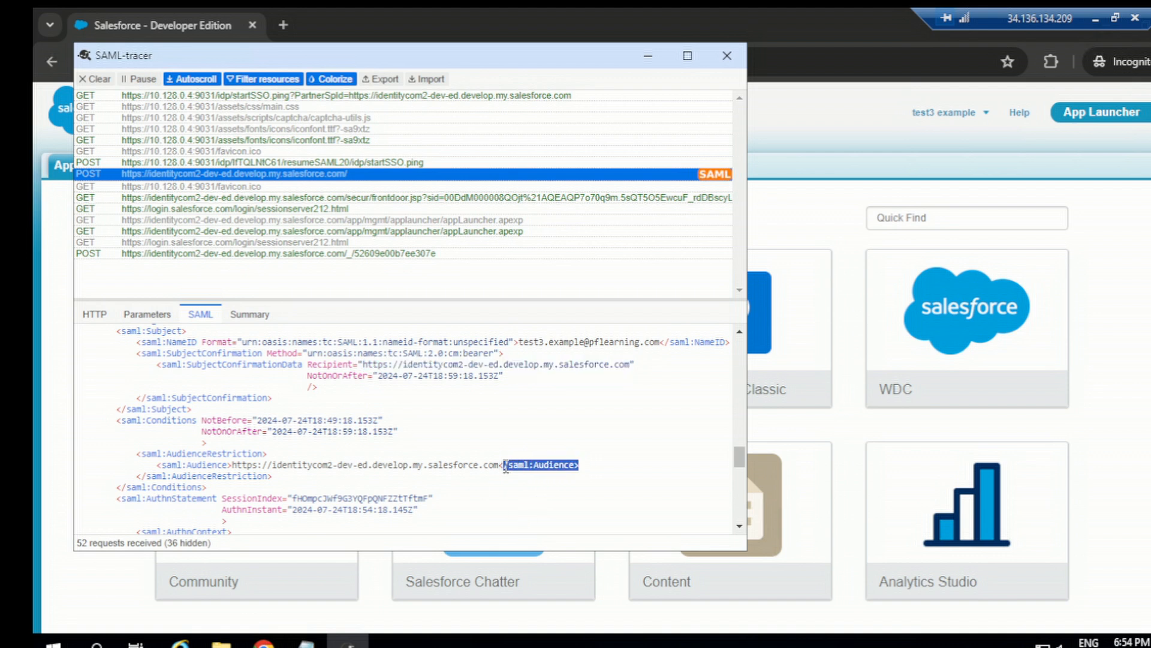
drag(498, 465, 233, 466)
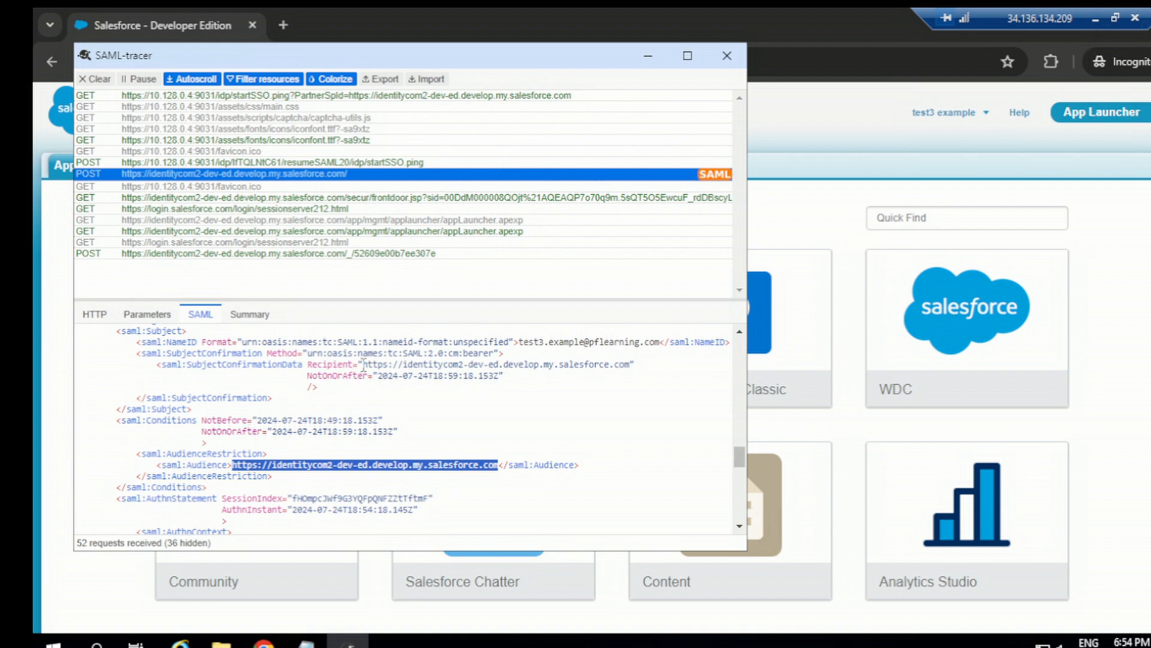
drag(363, 364, 633, 362)
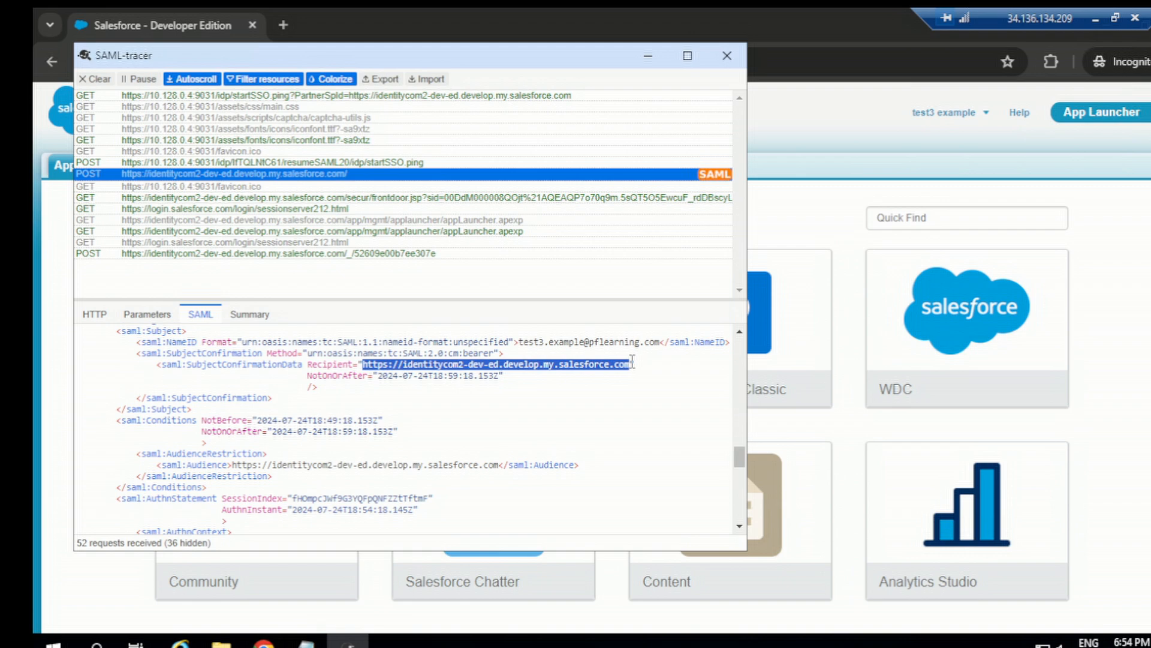
click(727, 53)
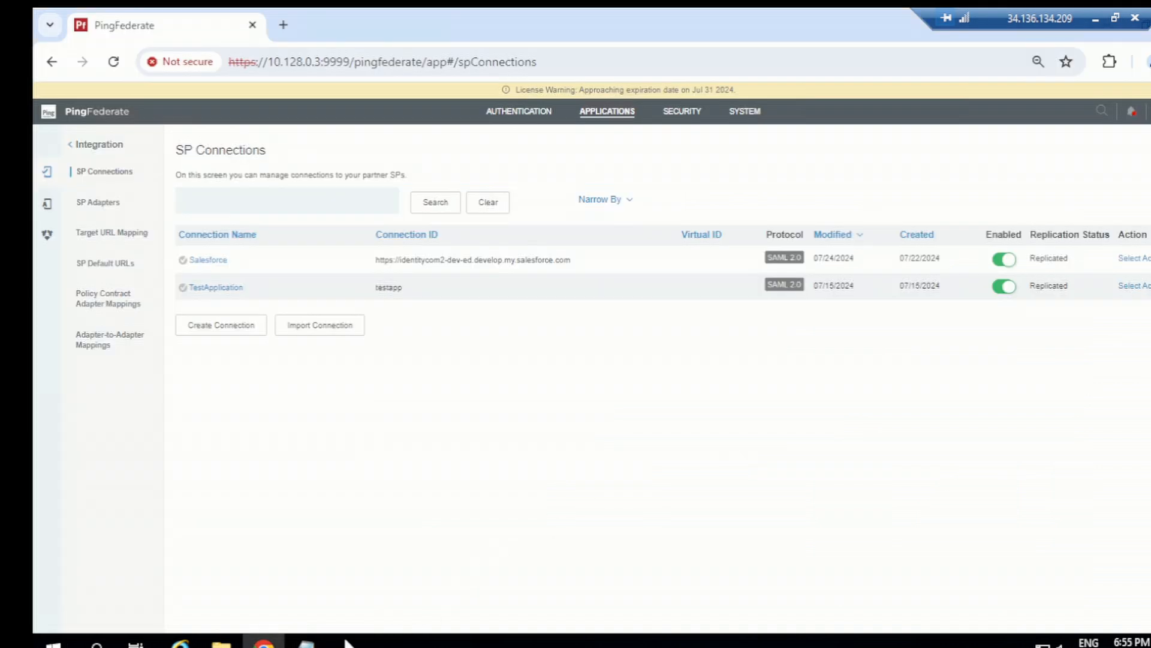
- Open a fresh incognito window and start SAML-tracer in the background for another IdP-initiated test
click(1147, 62)
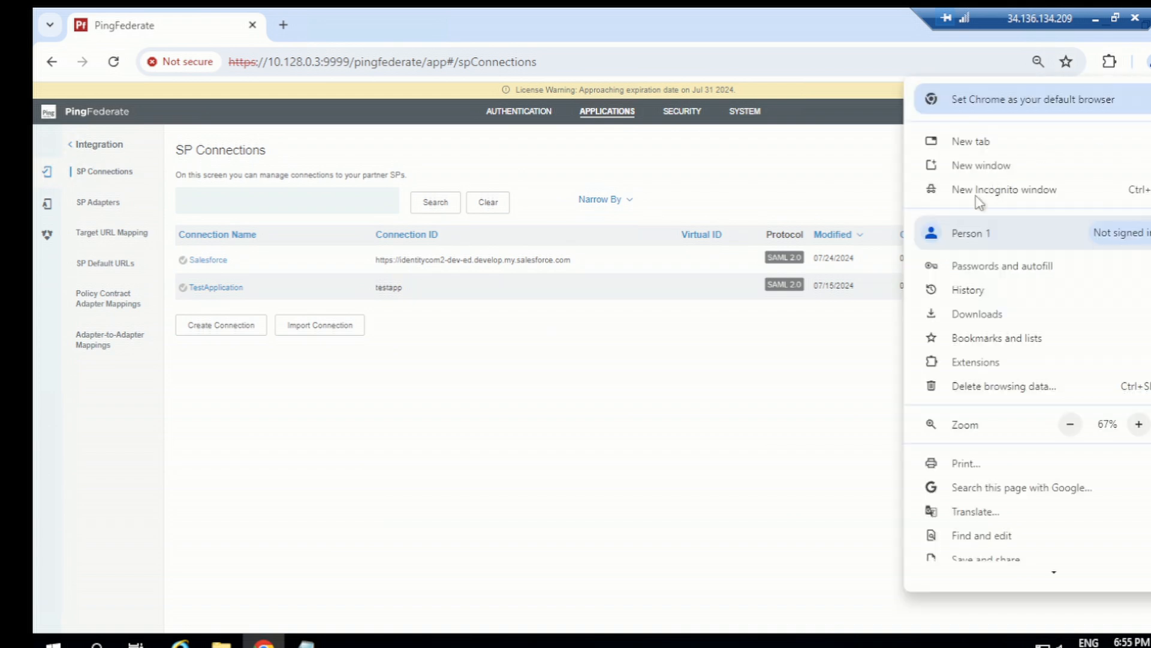
click(977, 190)
click(1053, 61)
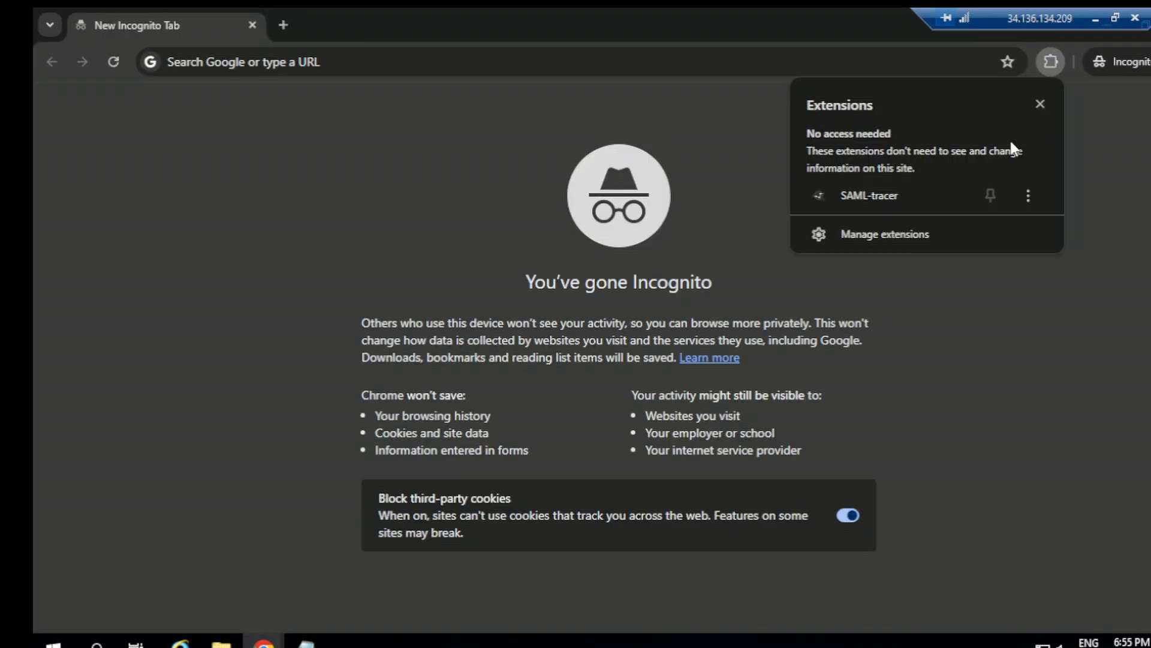
click(869, 196)
click(980, 161)
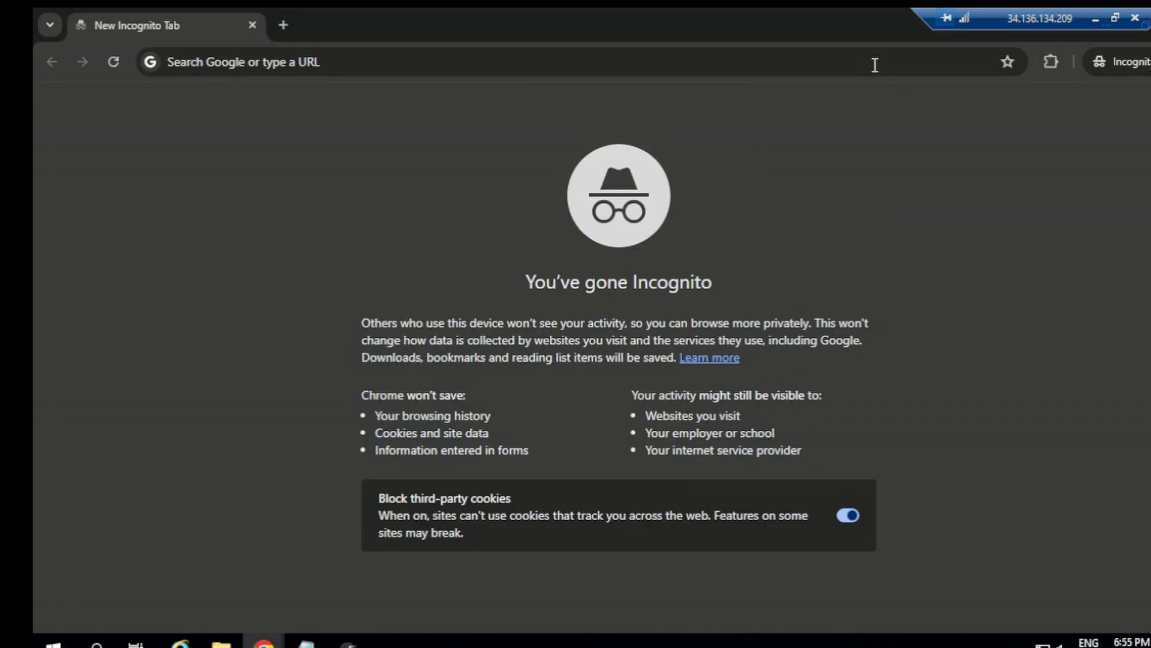
click(875, 65)
text(https://10.128.0.4:9031/idp/startSSO.ping?PartnerSpId=https://identitycom2-dev-ed.develop.my.salesforce.com)
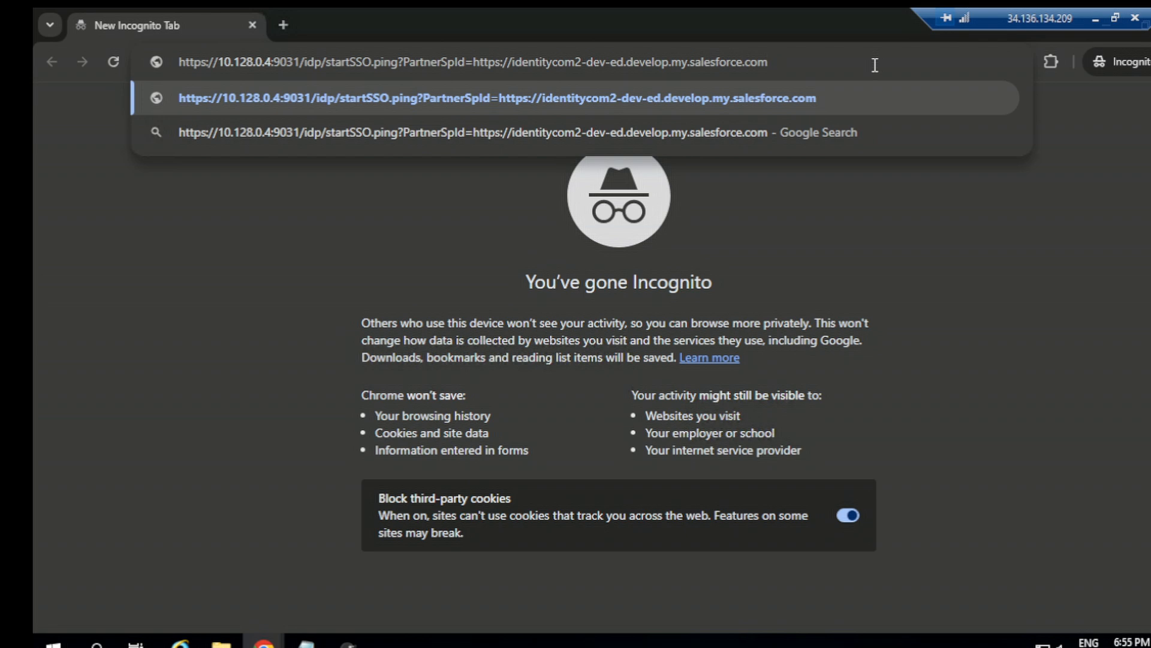
text(&ACSIdx=)
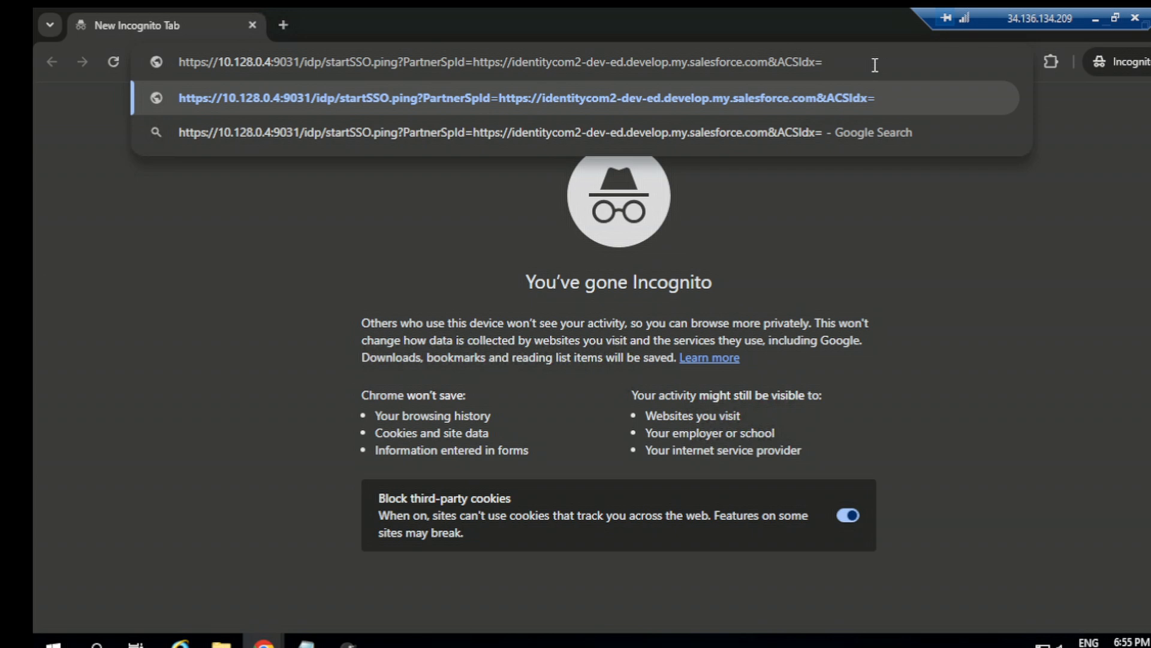
text(1)
key(Return)
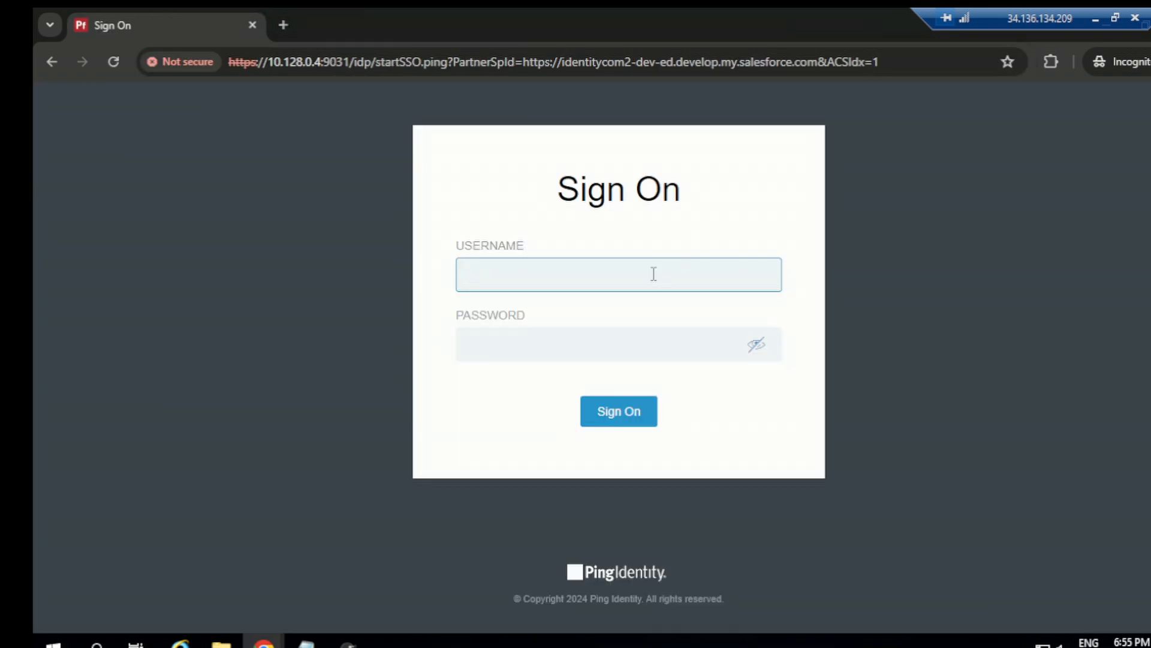
- Sign on to PingFederate with username test3.example and the account password
text(test3.example)
key(Tab)
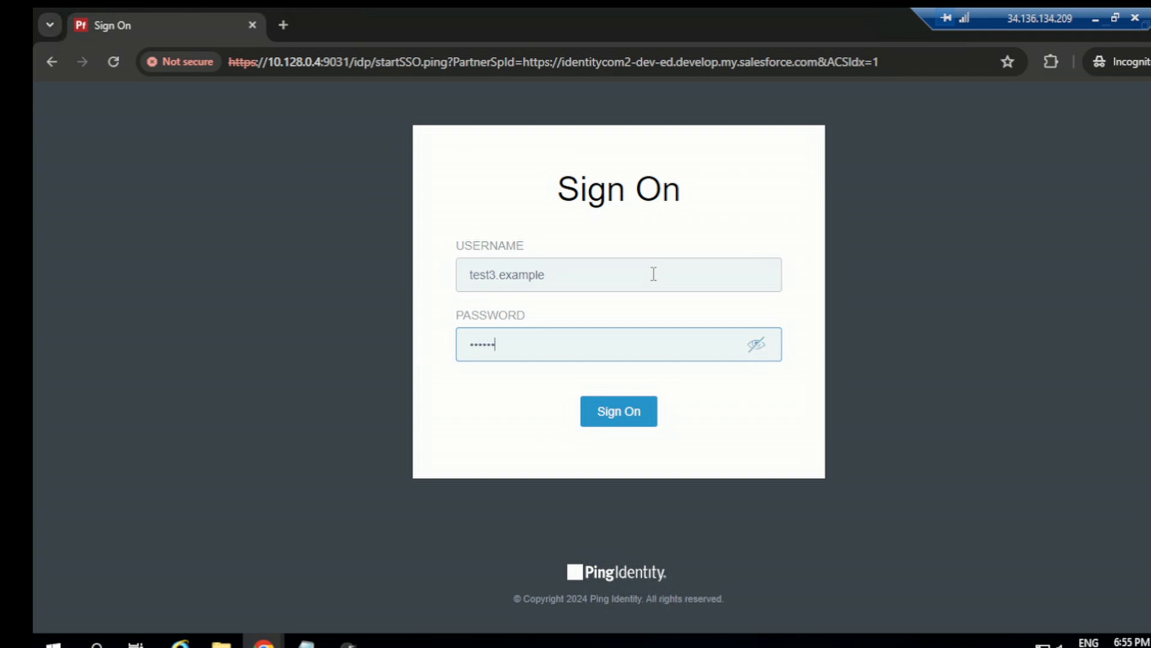
key(Return)
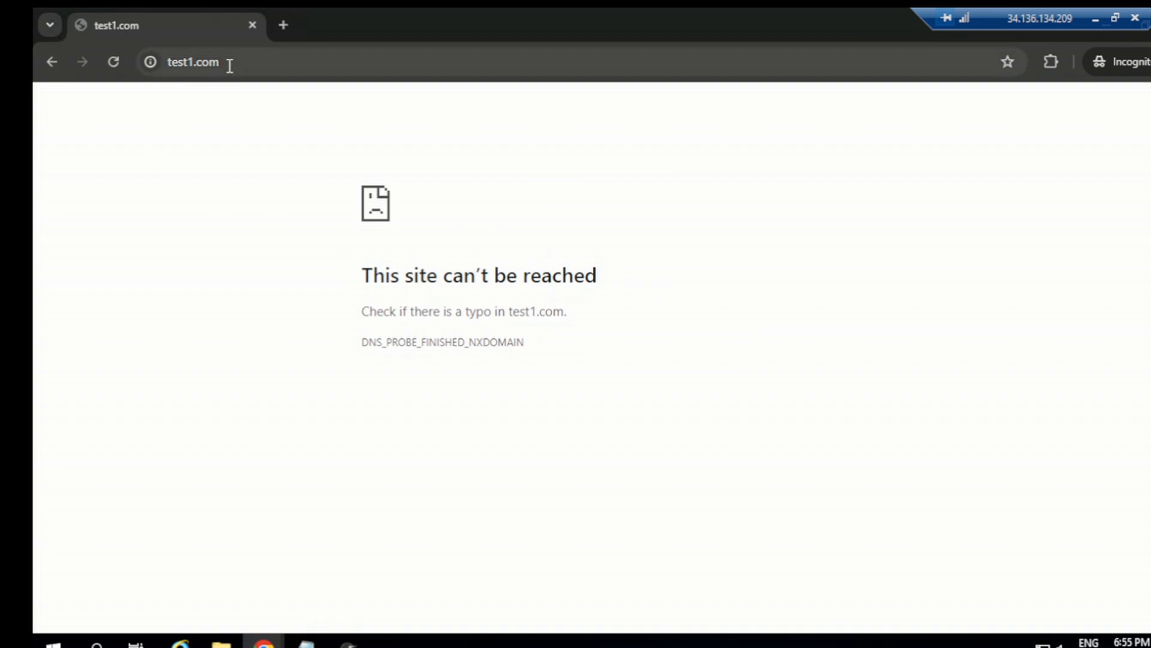
click(348, 641)
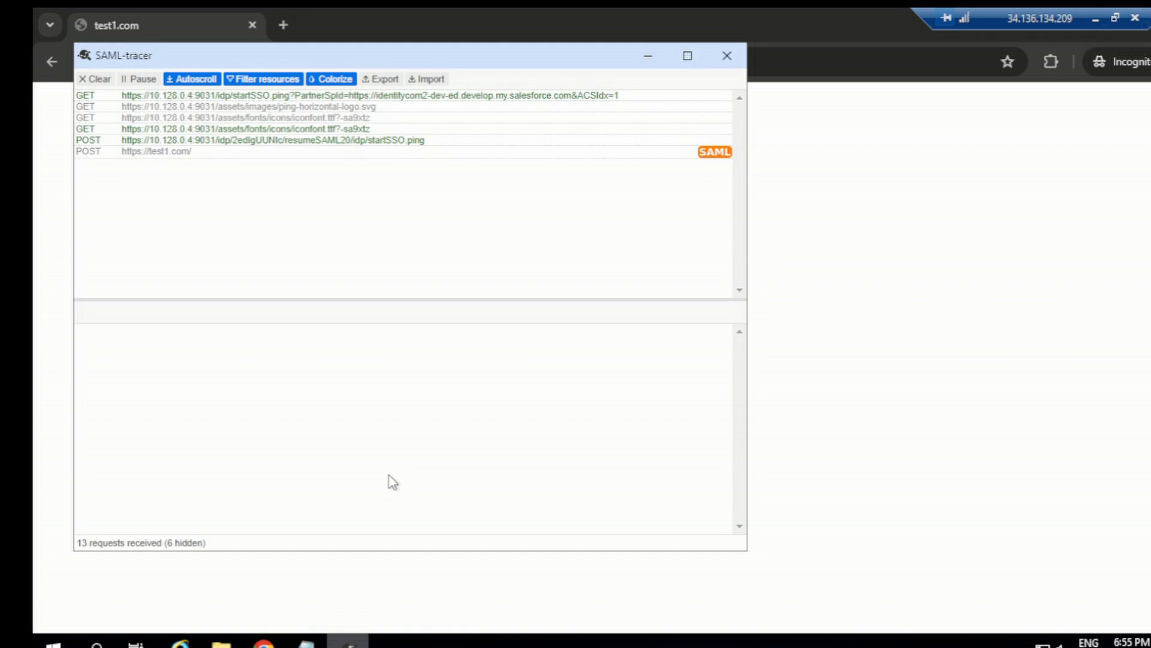
click(692, 157)
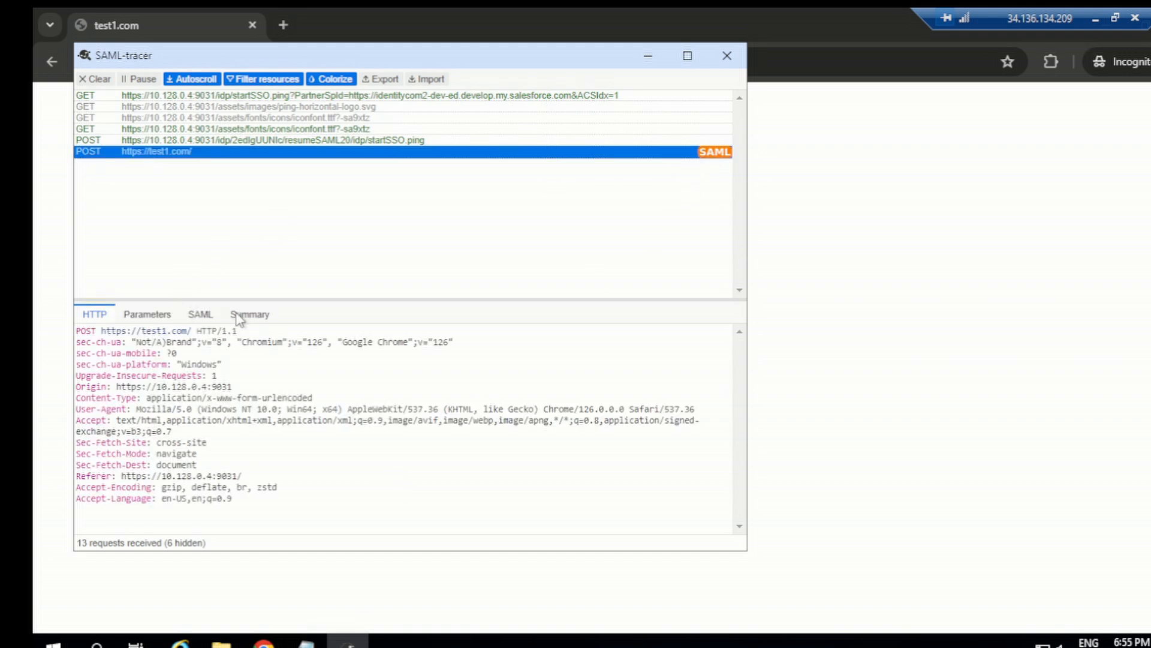
click(250, 313)
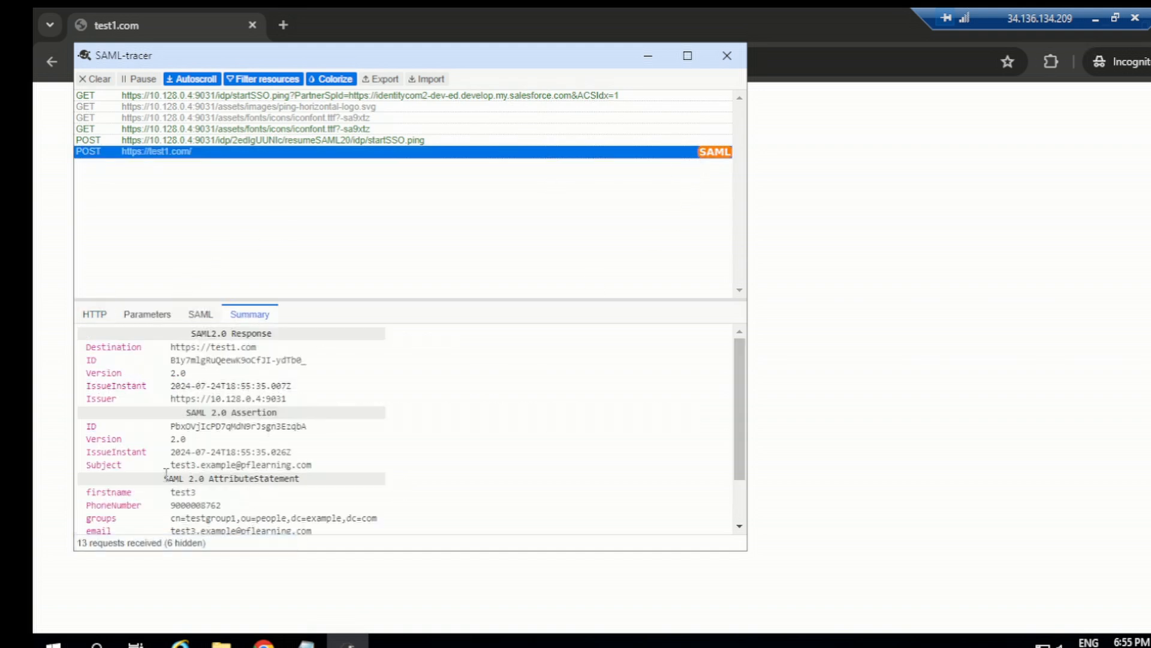
scroll(180, 470, down, 2)
scroll(219, 379, up, 3)
- Examine the full SAML response for the test1.com request, checking the Destination and the subject confirmation's Recipient
click(201, 313)
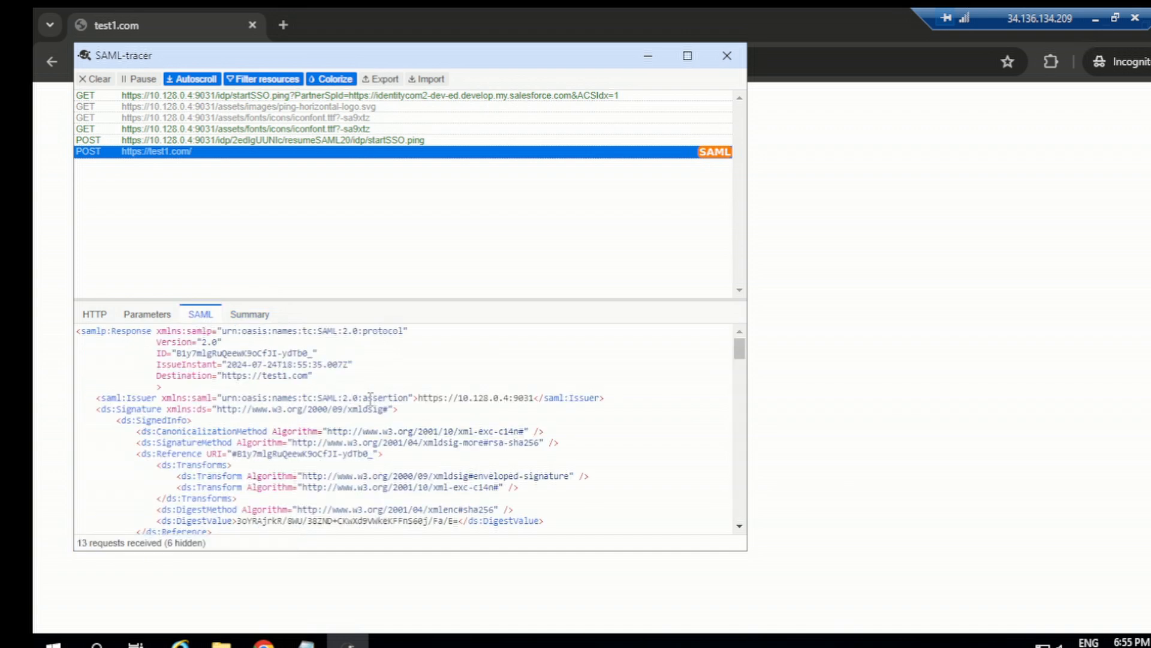
scroll(370, 428, down, 8)
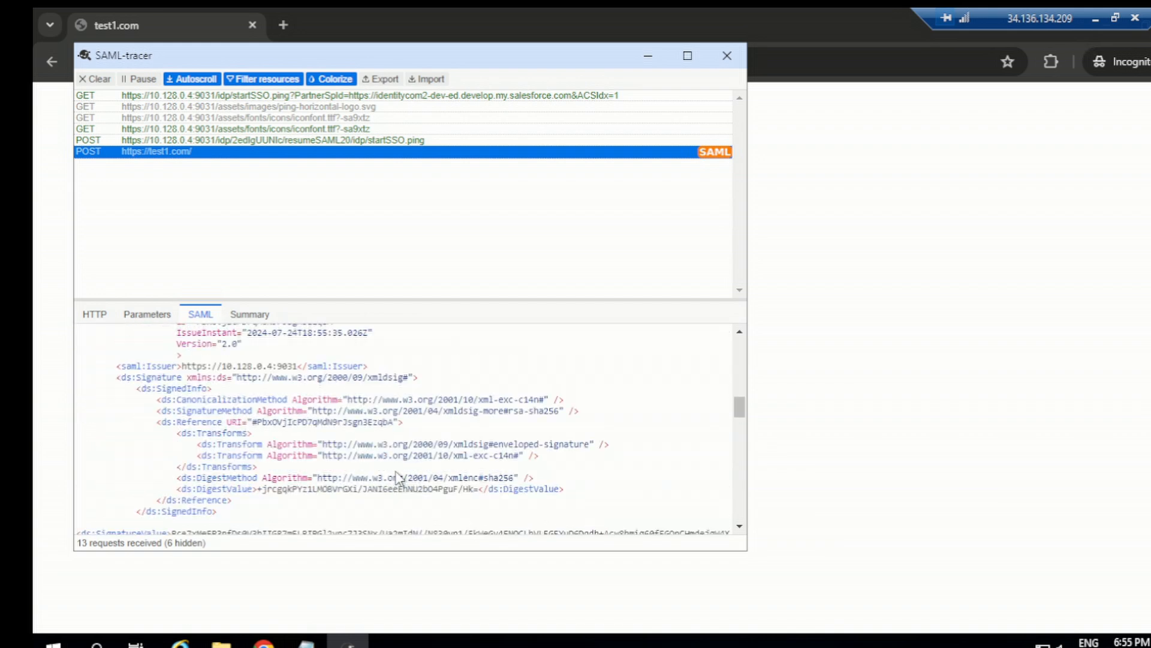
scroll(397, 477, up, 3)
scroll(388, 476, down, 5)
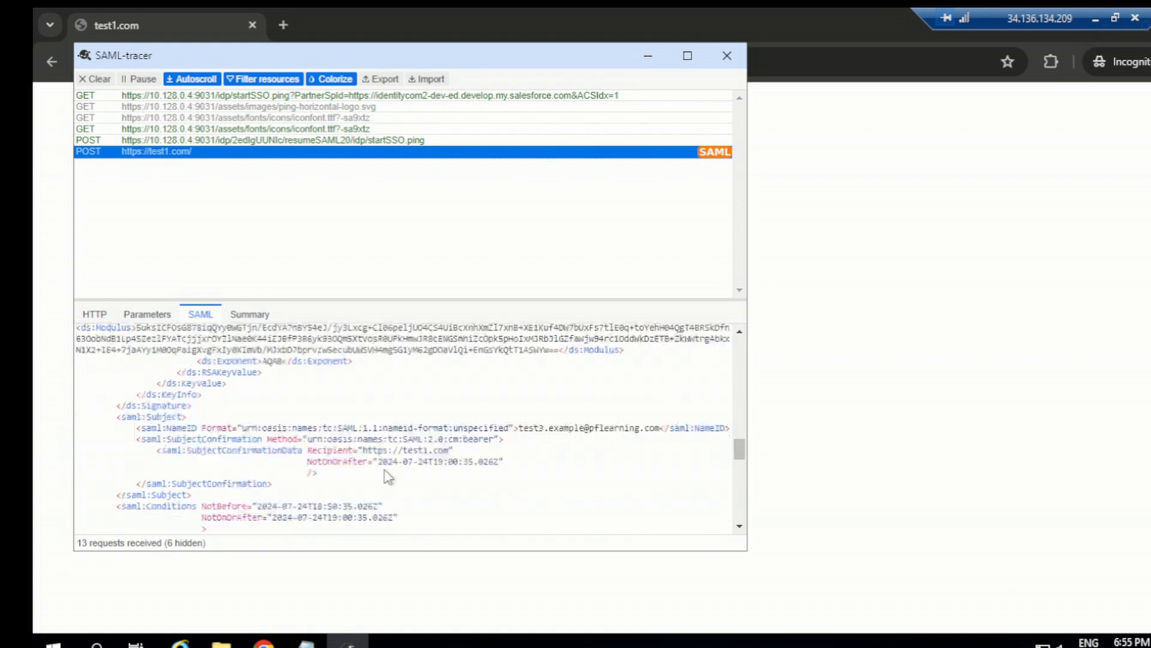
- Check the Recipient in the subject confirmation and the Audience in the conditions of the test1.com SAML assertion
drag(363, 450, 451, 450)
scroll(443, 483, down, 5)
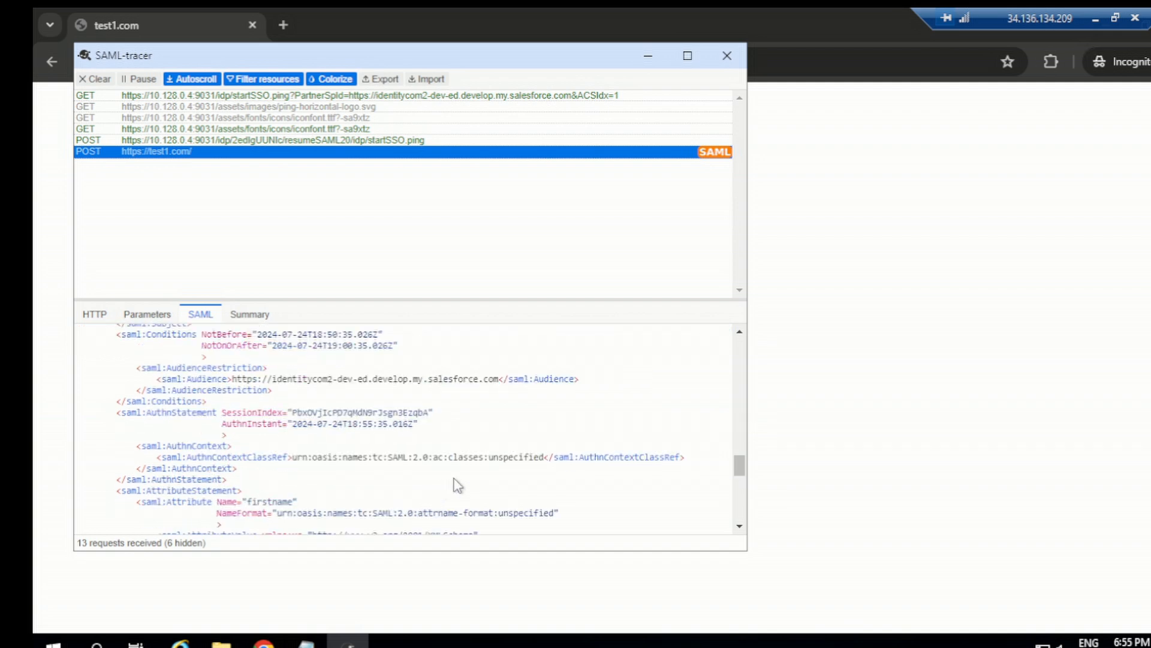
drag(498, 380, 241, 379)
scroll(390, 414, up, 3)
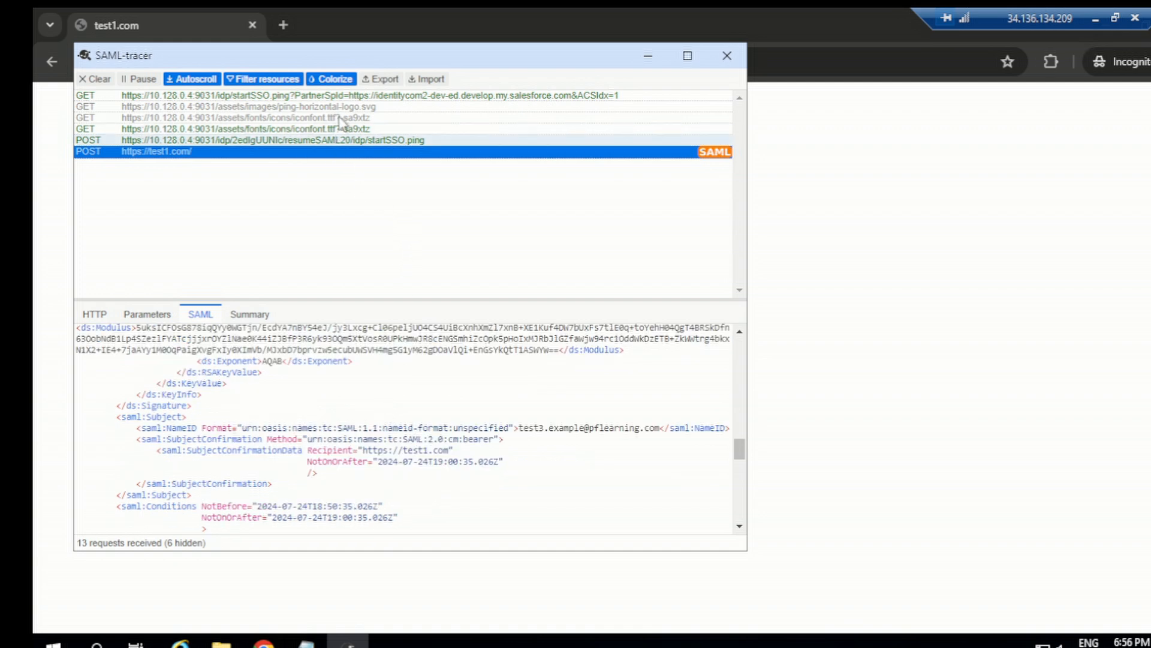
- Review the query parameters of the initial startSSO.ping request, including PartnerSpId and ACSIdx, and close SAML-tracer
click(379, 97)
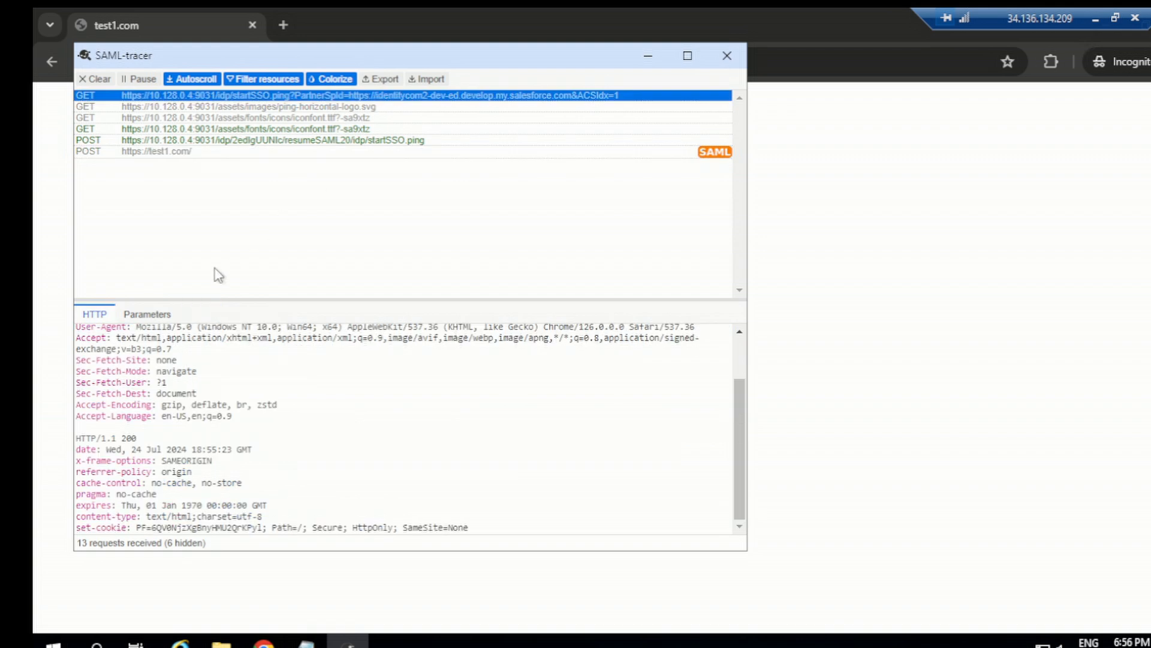
click(147, 314)
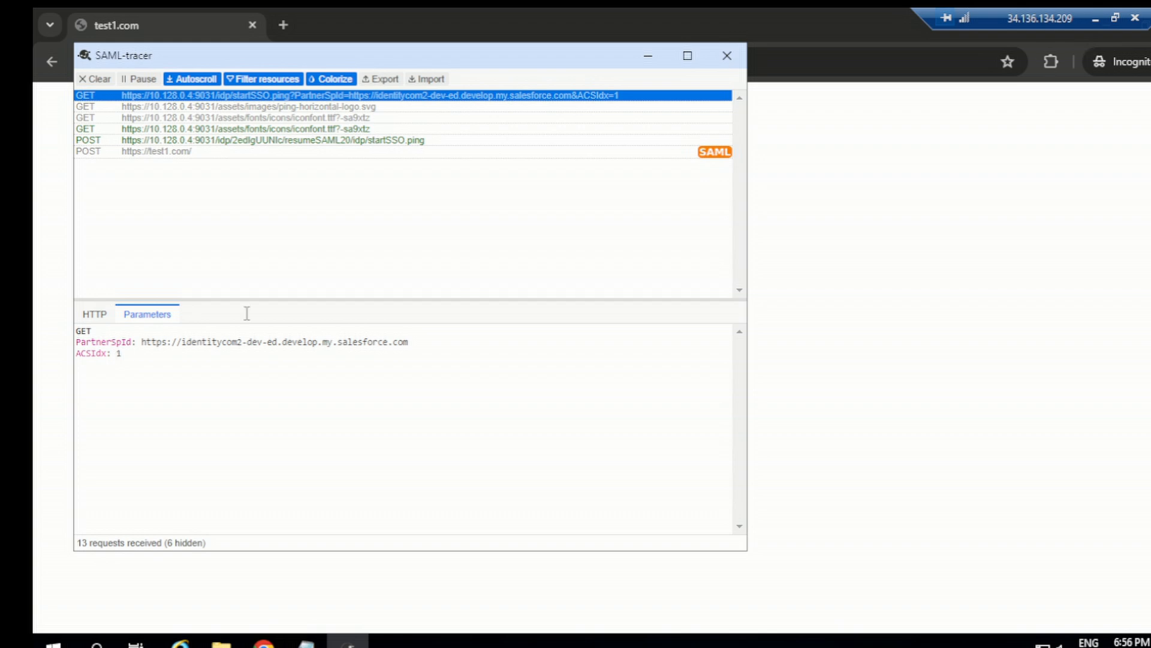
click(724, 57)
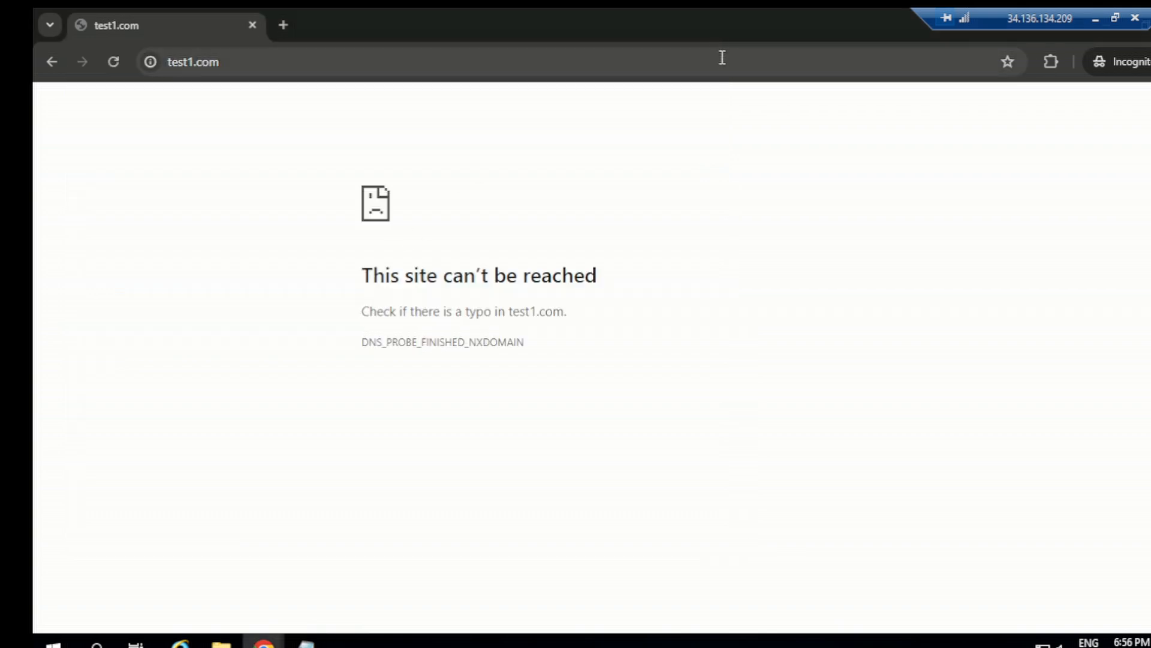
click(280, 24)
click(253, 24)
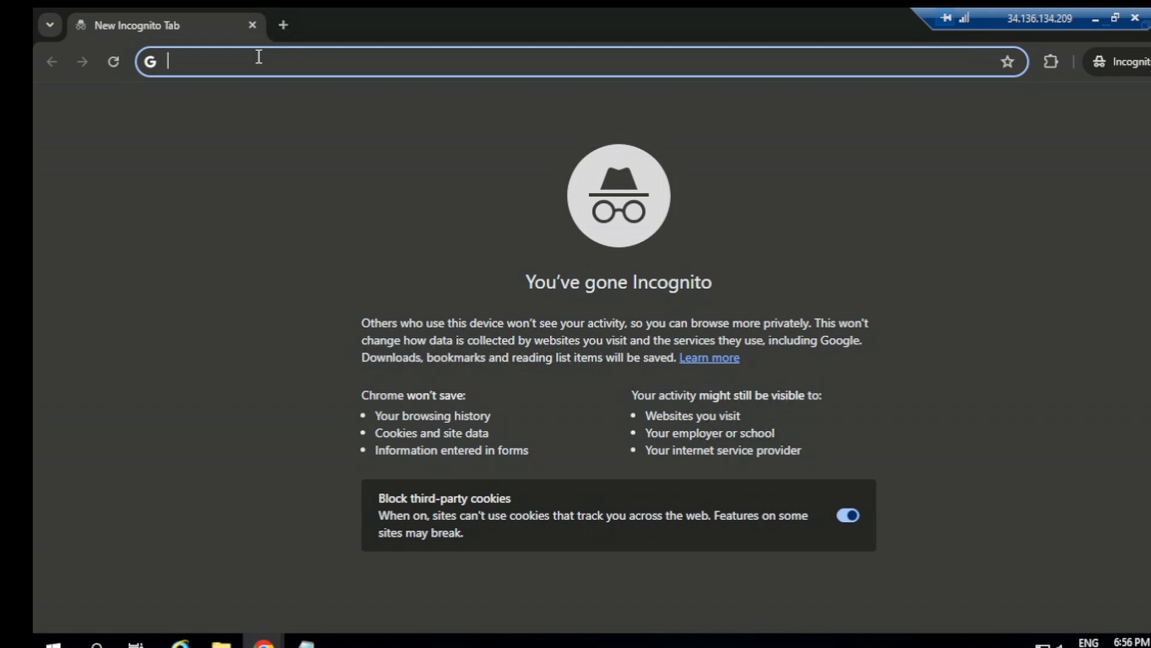
text(https://10.128.0.4:9031/idp/startSSO.ping?PartnerSpId=https://identitycom2-dev-ed.develop.my.salesforce.com)
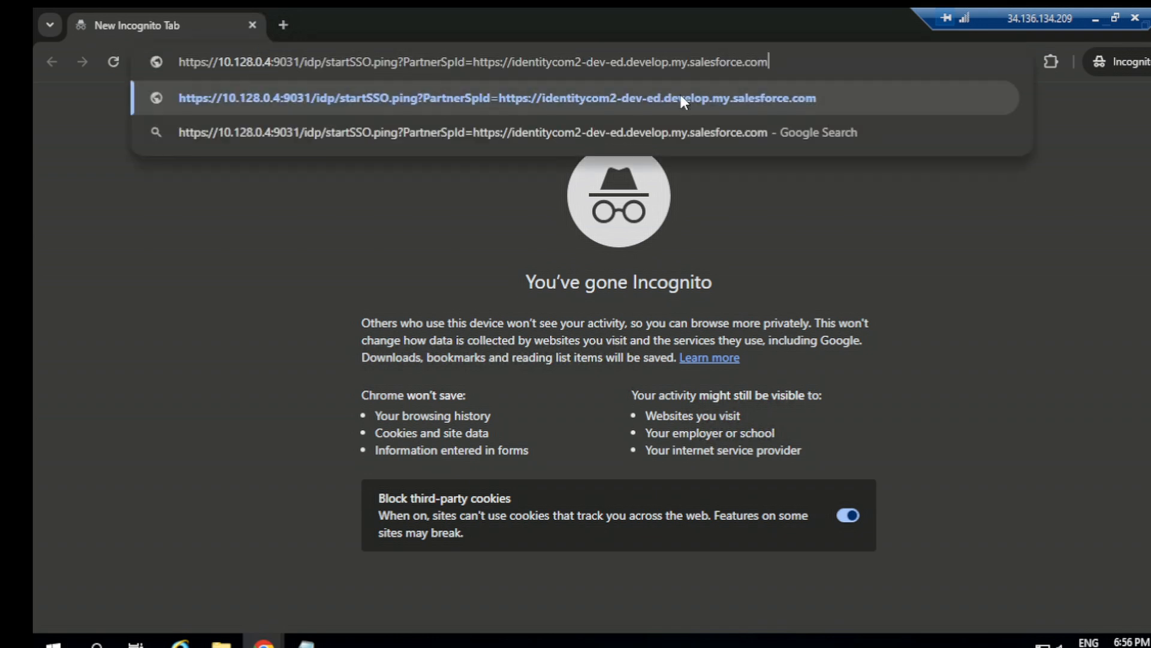
text(&)
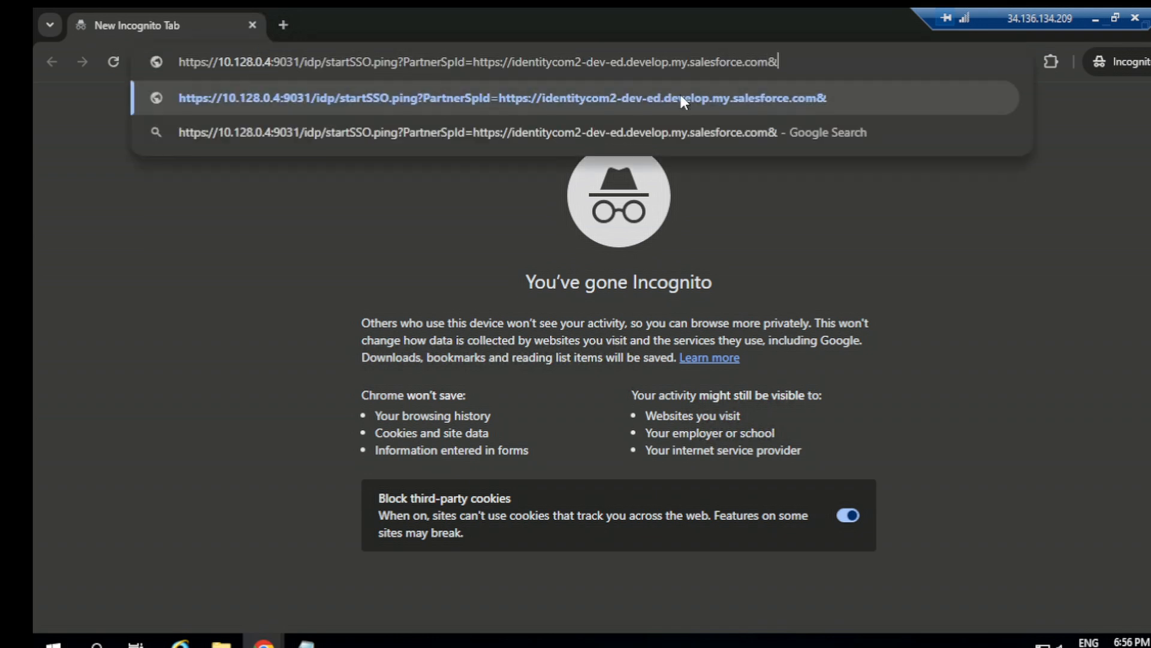
text(ACSIdx=2)
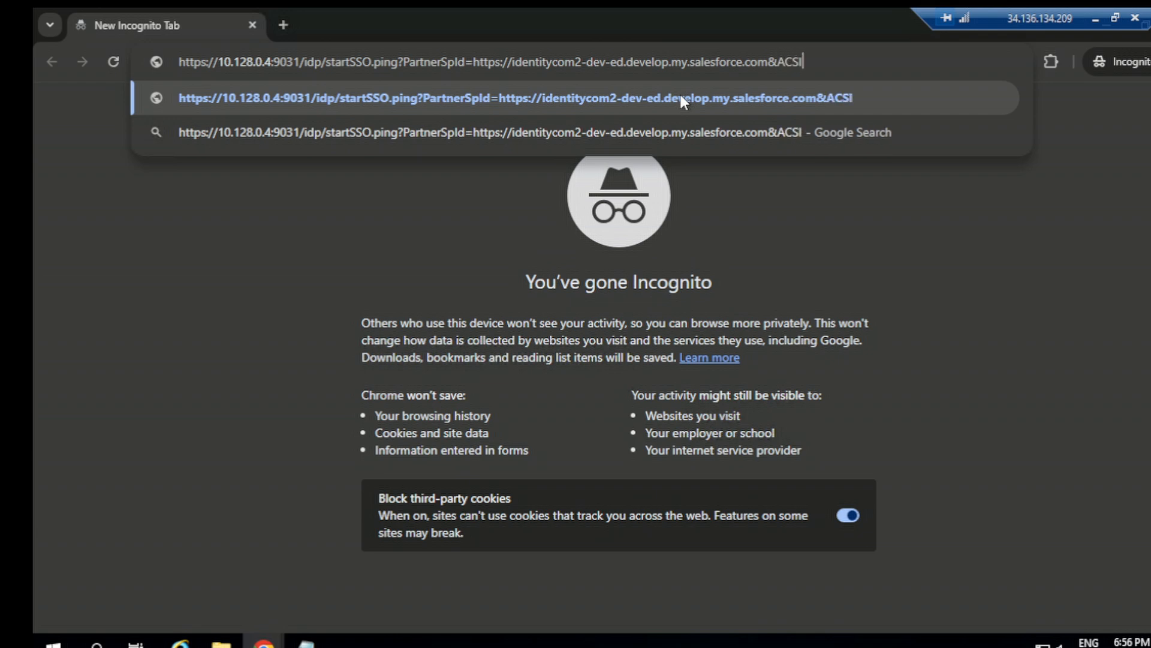